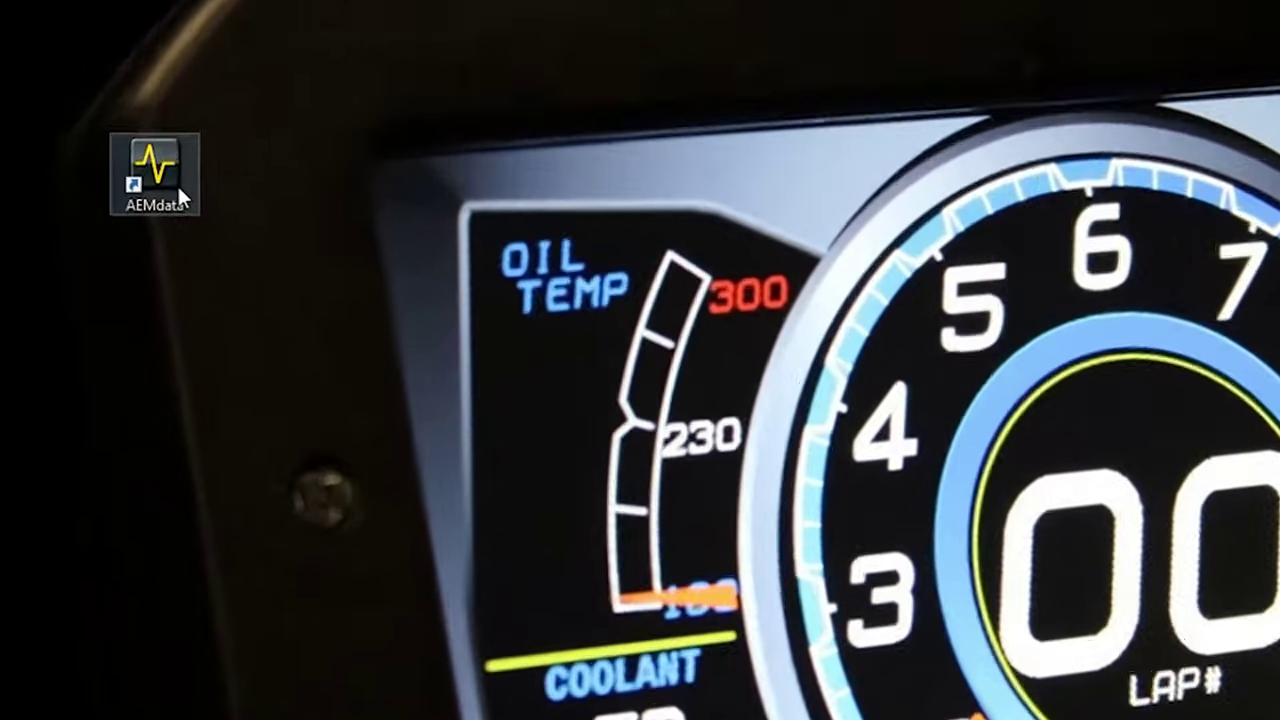
# - Launch AEMdata 4.2.1 from its desktop shortcut, opening the 410Demo project
pyautogui.doubleClick(74, 122)
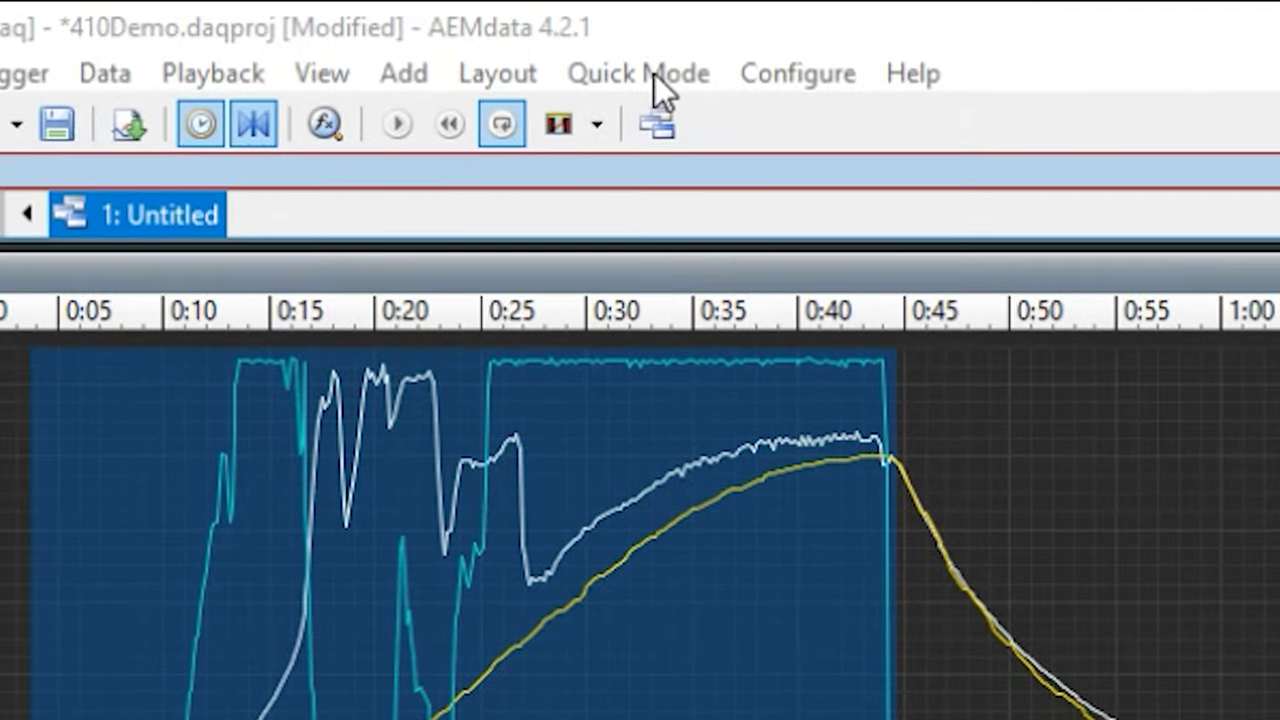
# - Close the Quick Start dialog to reveal the 410Demo graphs, video and XY plot
pyautogui.click(655, 74)
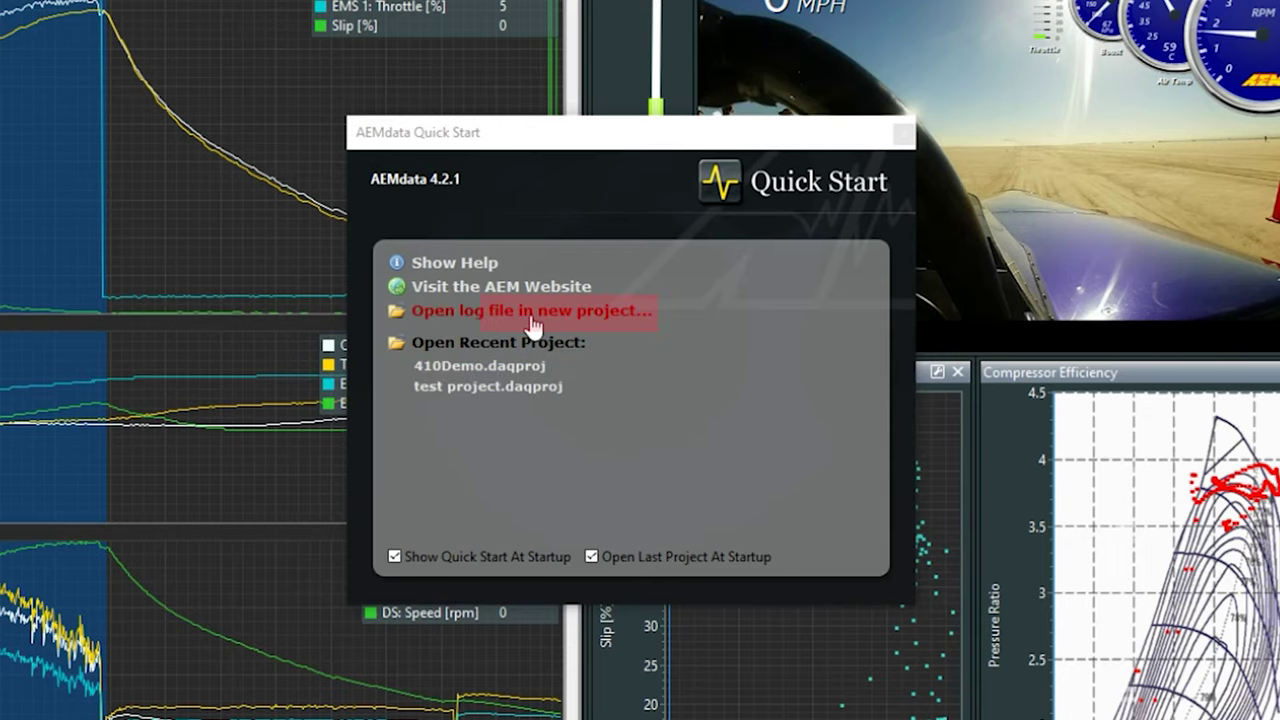
pyautogui.click(904, 134)
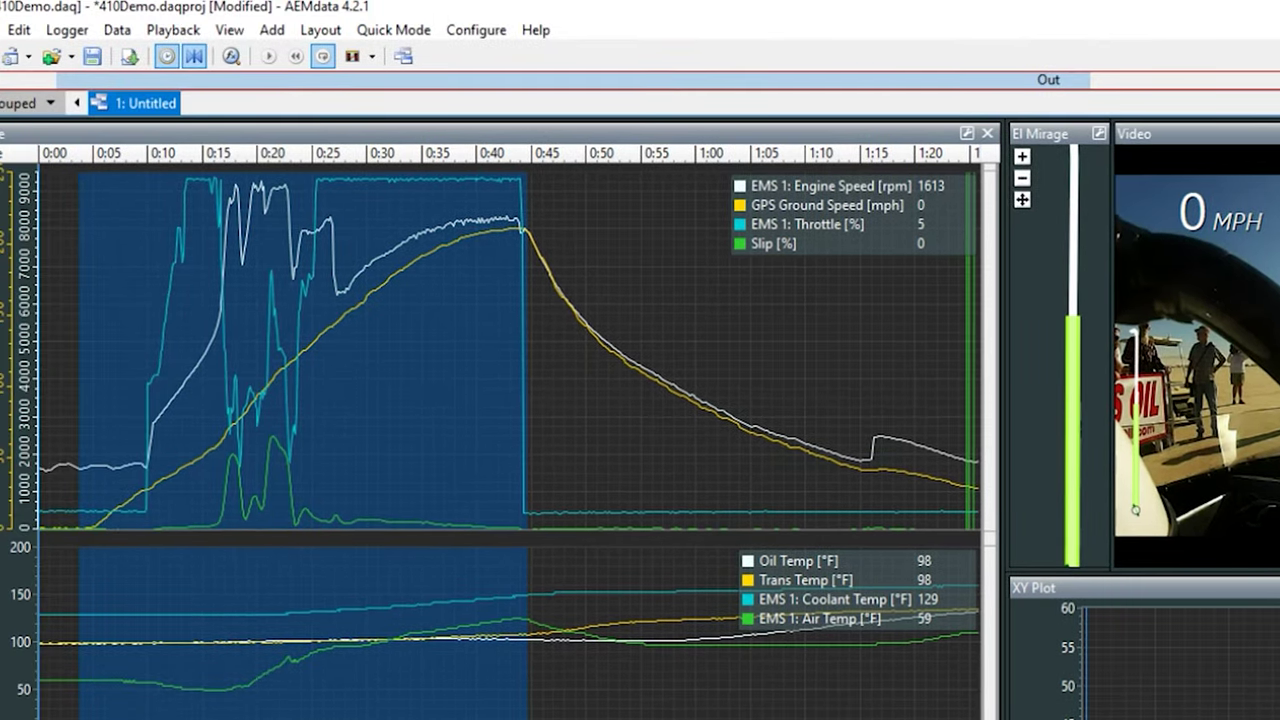
# - Create a new Empty Project, discarding the demo project's unsaved changes
pyautogui.hotkey('alt', 'f')
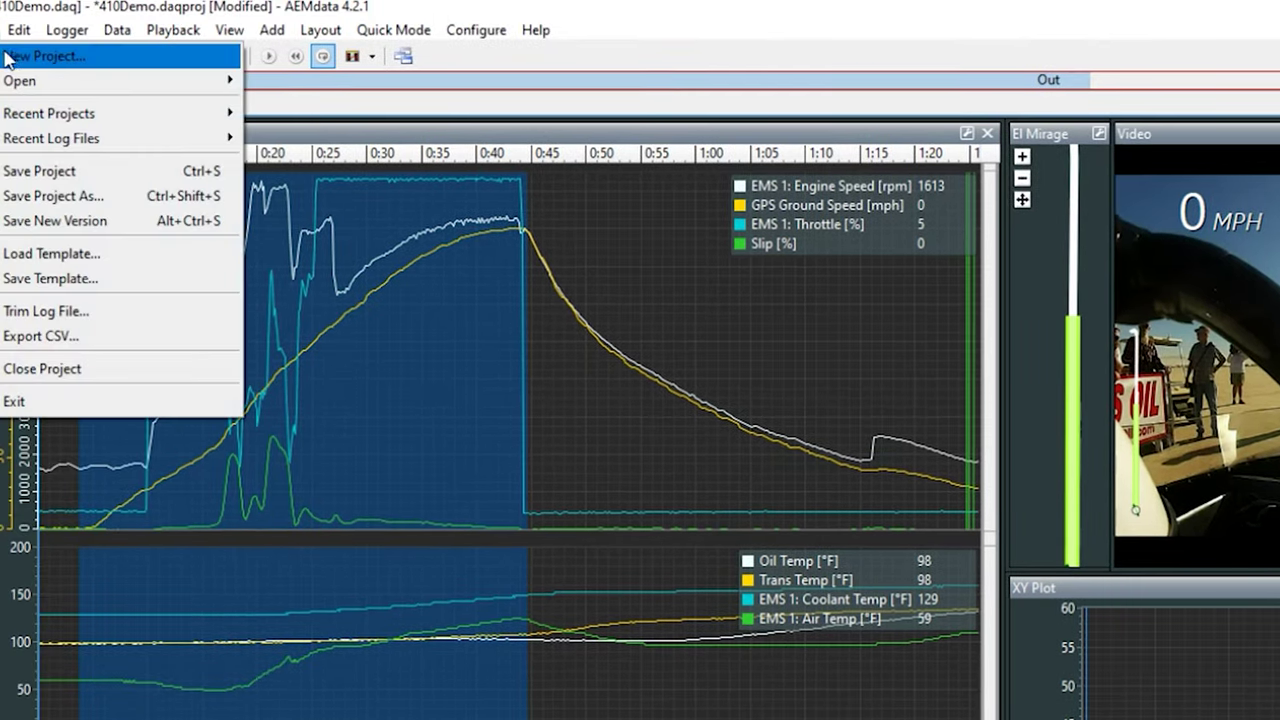
pyautogui.click(9, 57)
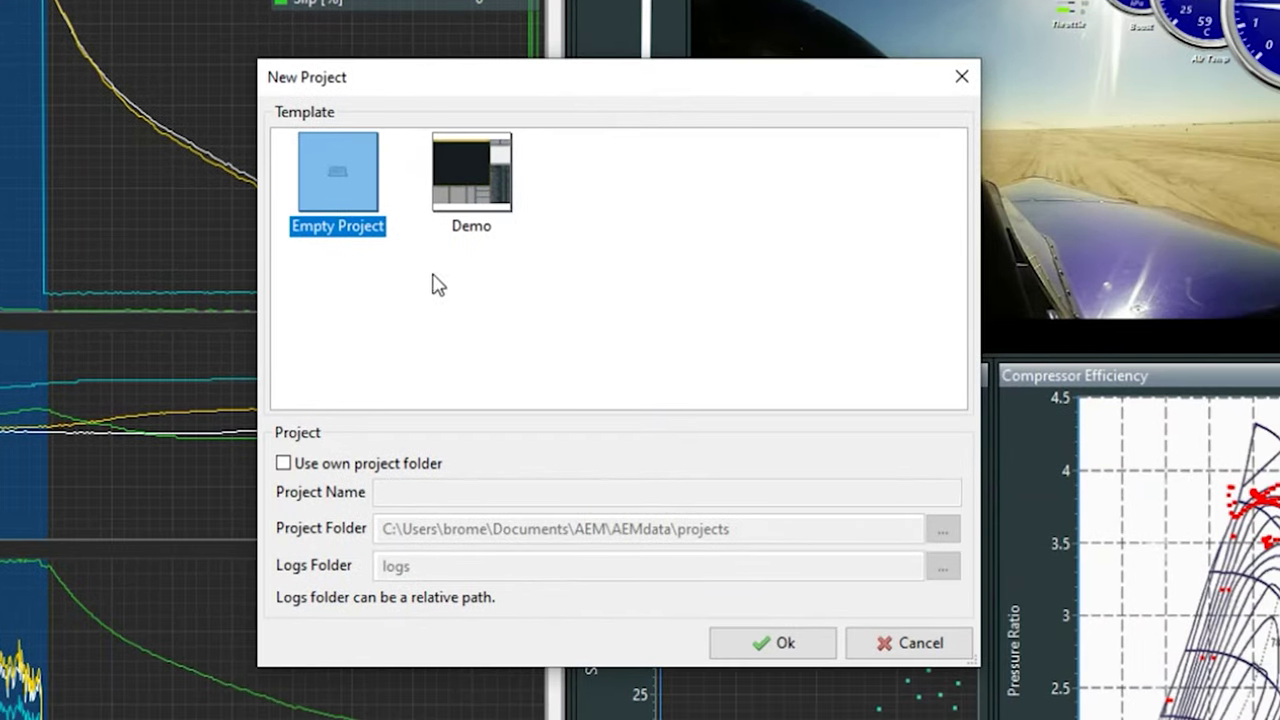
pyautogui.click(770, 643)
pyautogui.click(615, 435)
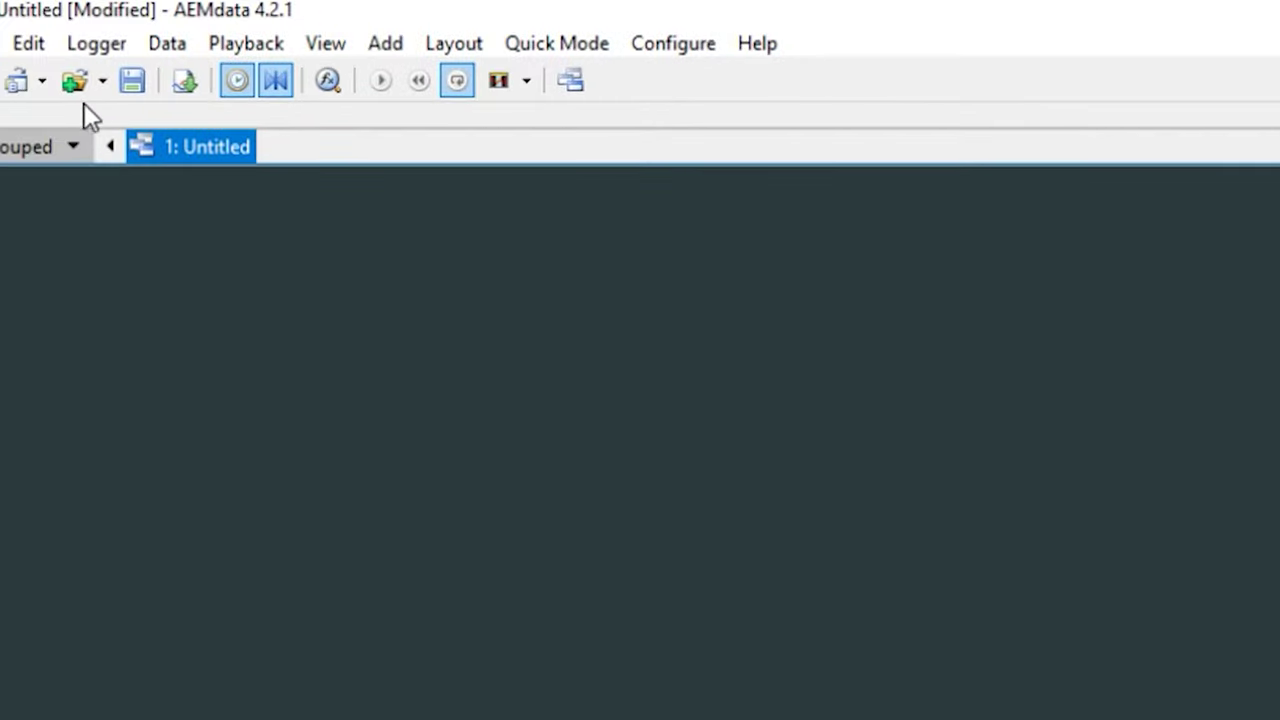
# - Add the 410Demo.daq log file from the logs folder to the Untitled project
pyautogui.click(77, 86)
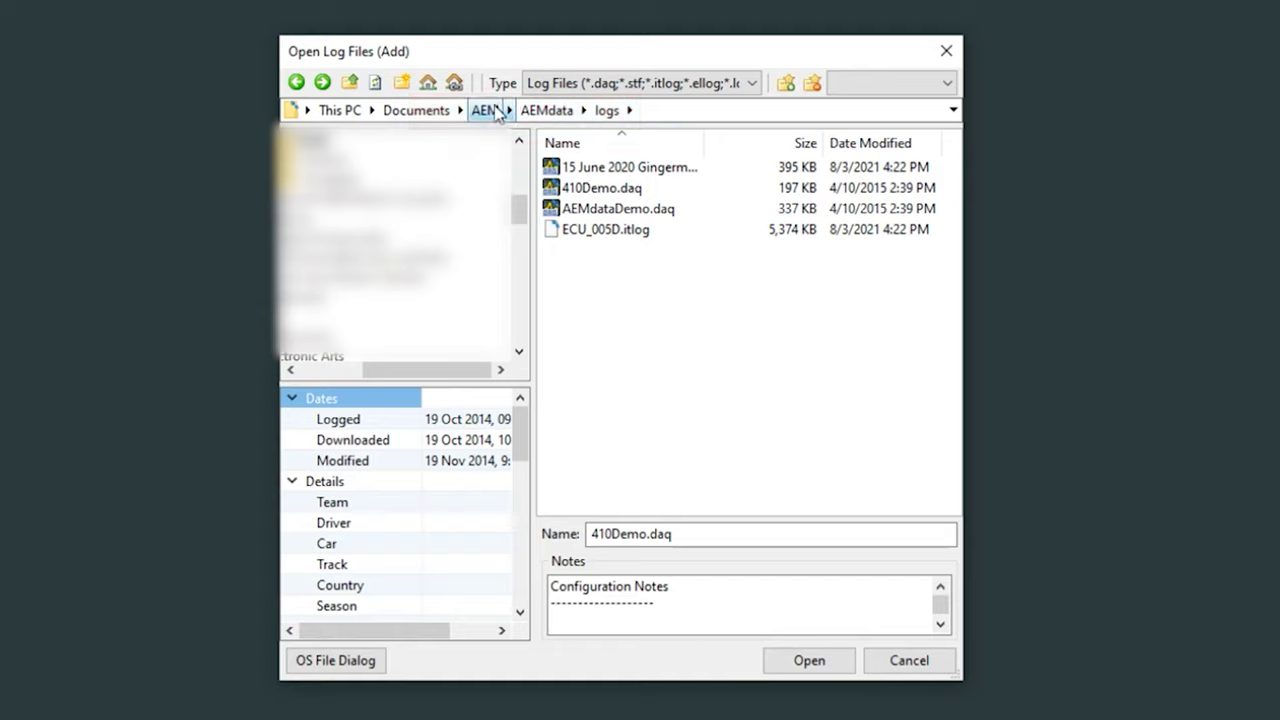
pyautogui.click(660, 186)
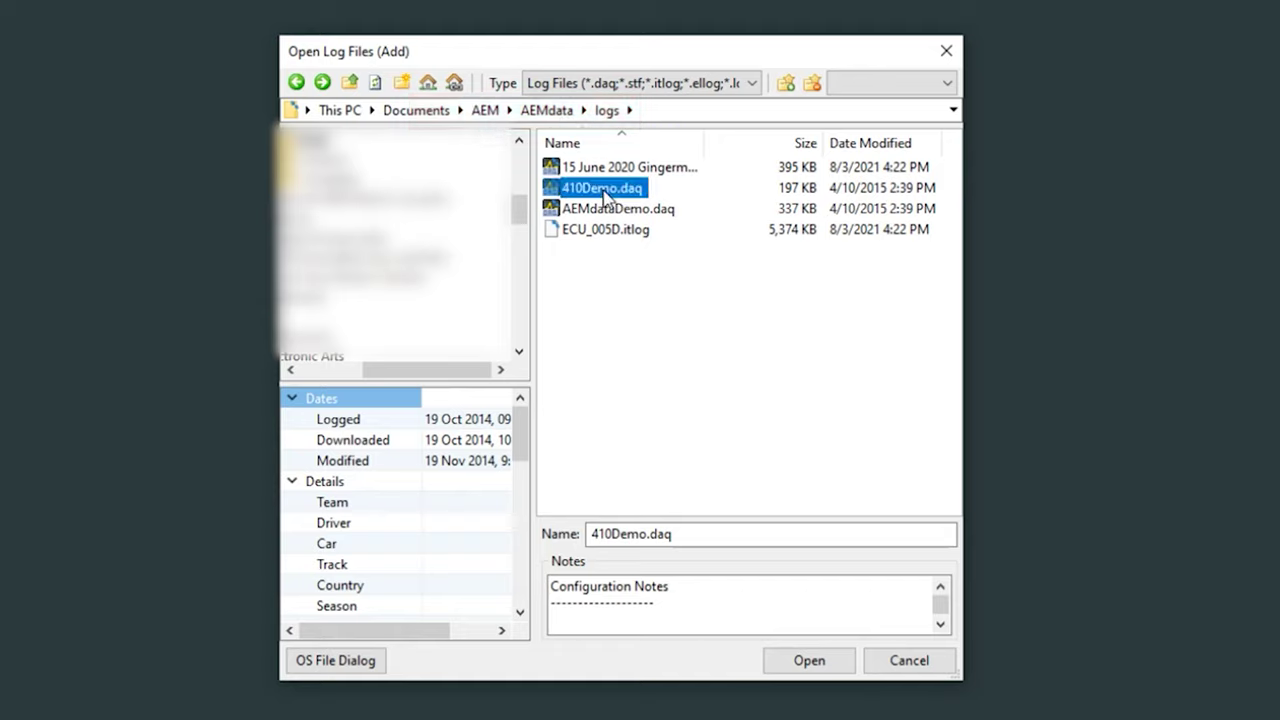
pyautogui.click(838, 668)
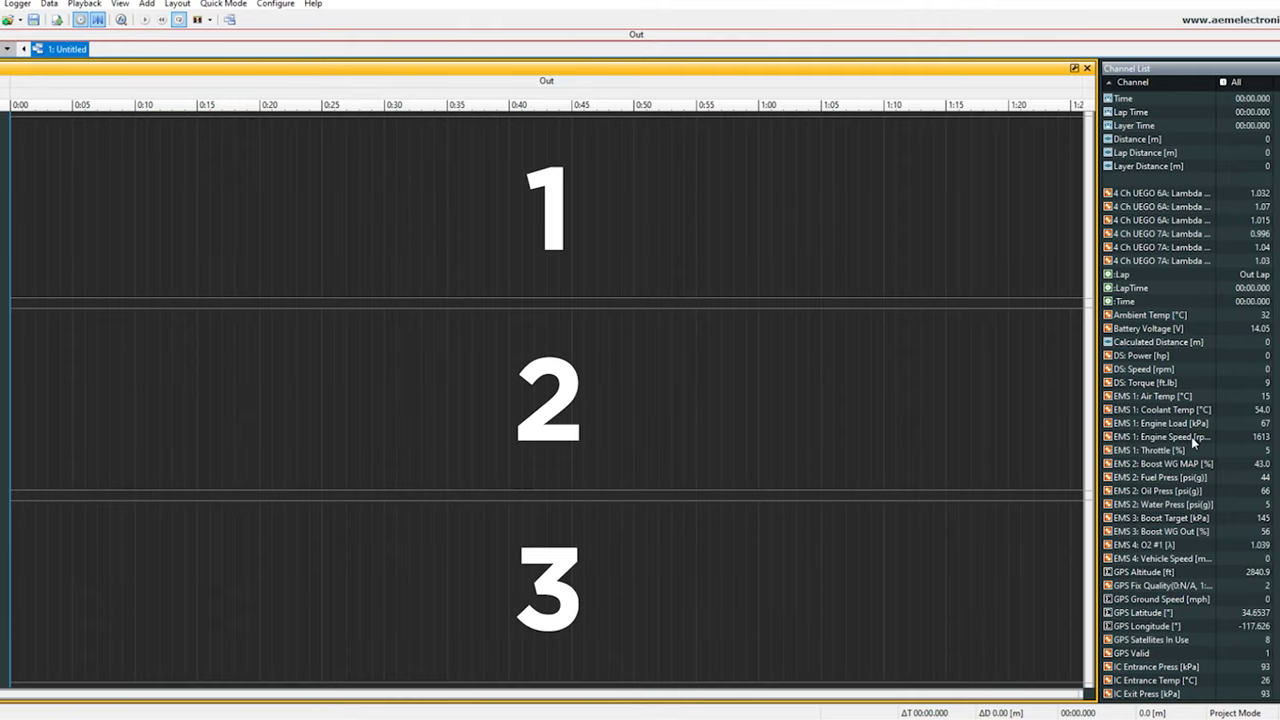
# - Plot EMS 1: Engine Speed [rpm] and EMS 1: Throttle [%] in the top graph pane
pyautogui.moveTo(1187, 437)
pyautogui.mouseDown()
pyautogui.moveTo(971, 360)
pyautogui.moveTo(754, 222)
pyautogui.mouseUp()
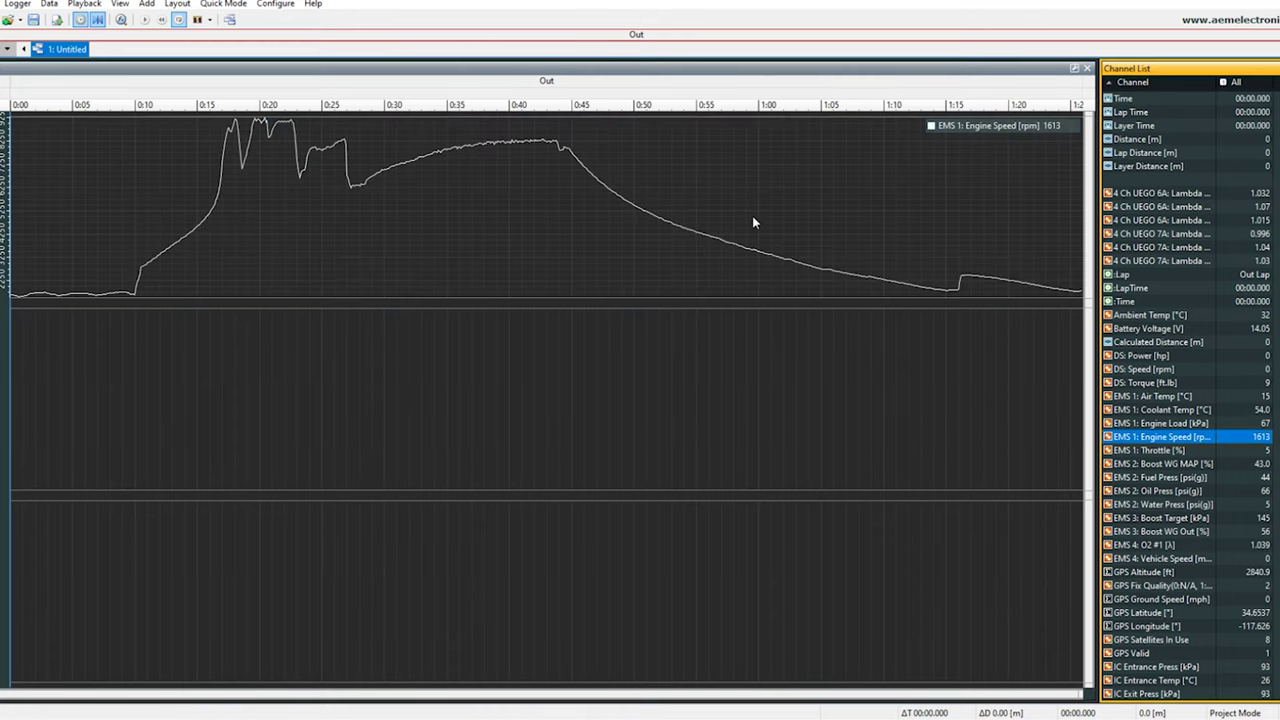
pyautogui.moveTo(1176, 452)
pyautogui.mouseDown()
pyautogui.moveTo(531, 206)
pyautogui.moveTo(664, 291)
pyautogui.mouseUp()
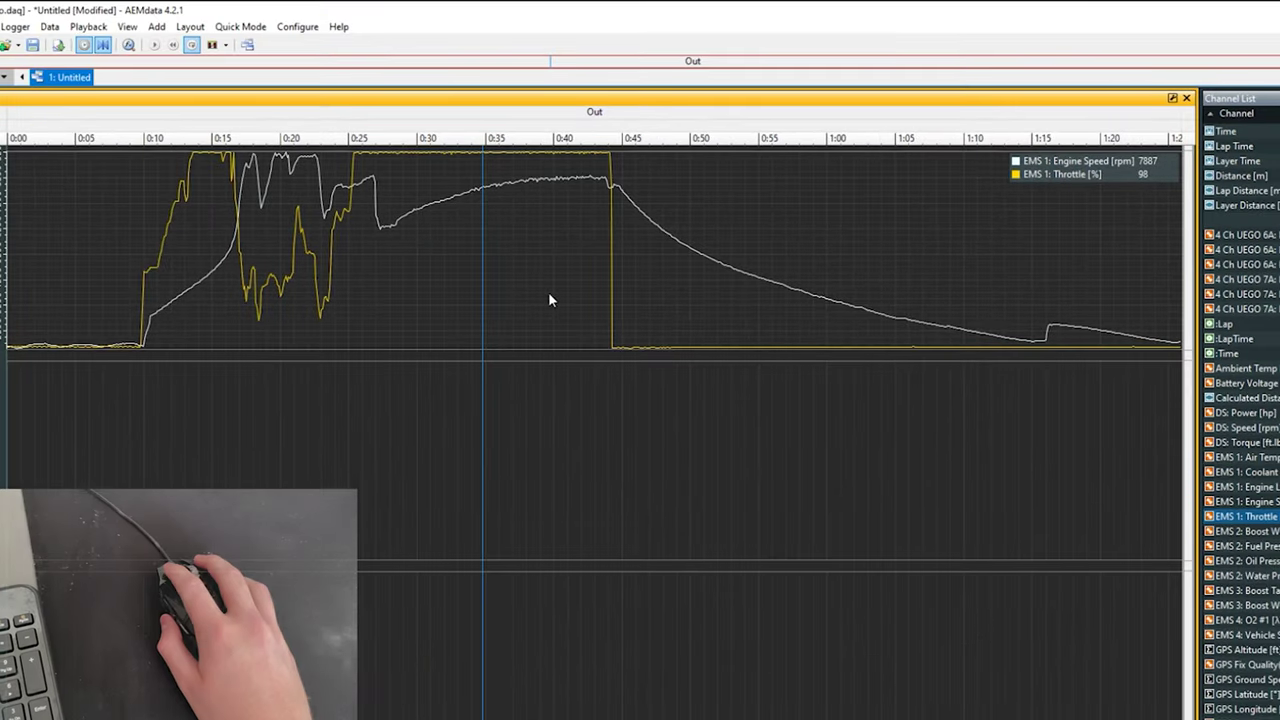
# - Zoom the time axis in and out, then mark about 0:36–0:43 and zoom to it
pyautogui.scroll(3, 511, 297)
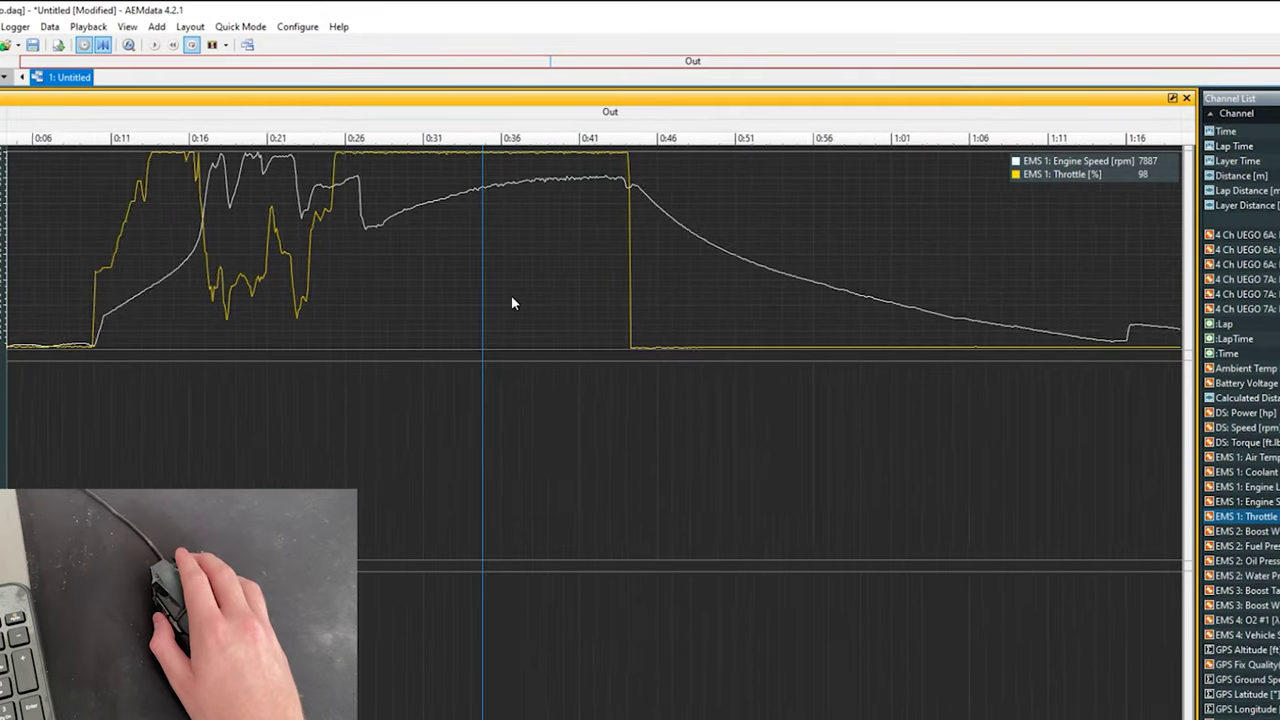
pyautogui.scroll(-3, 507, 295)
pyautogui.press('Up')
pyautogui.press('Up')
pyautogui.press('Up')
pyautogui.press('Up')
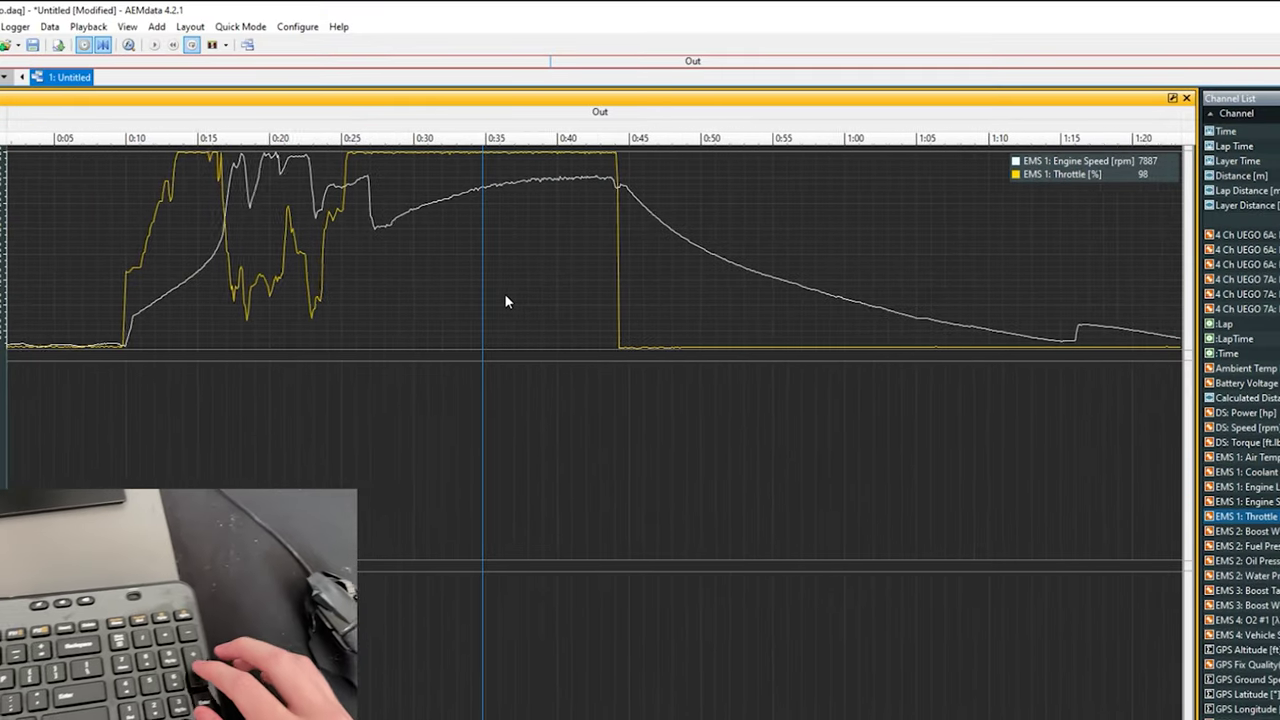
pyautogui.press('Down')
pyautogui.press('Down')
pyautogui.press('Down')
pyautogui.press('Down')
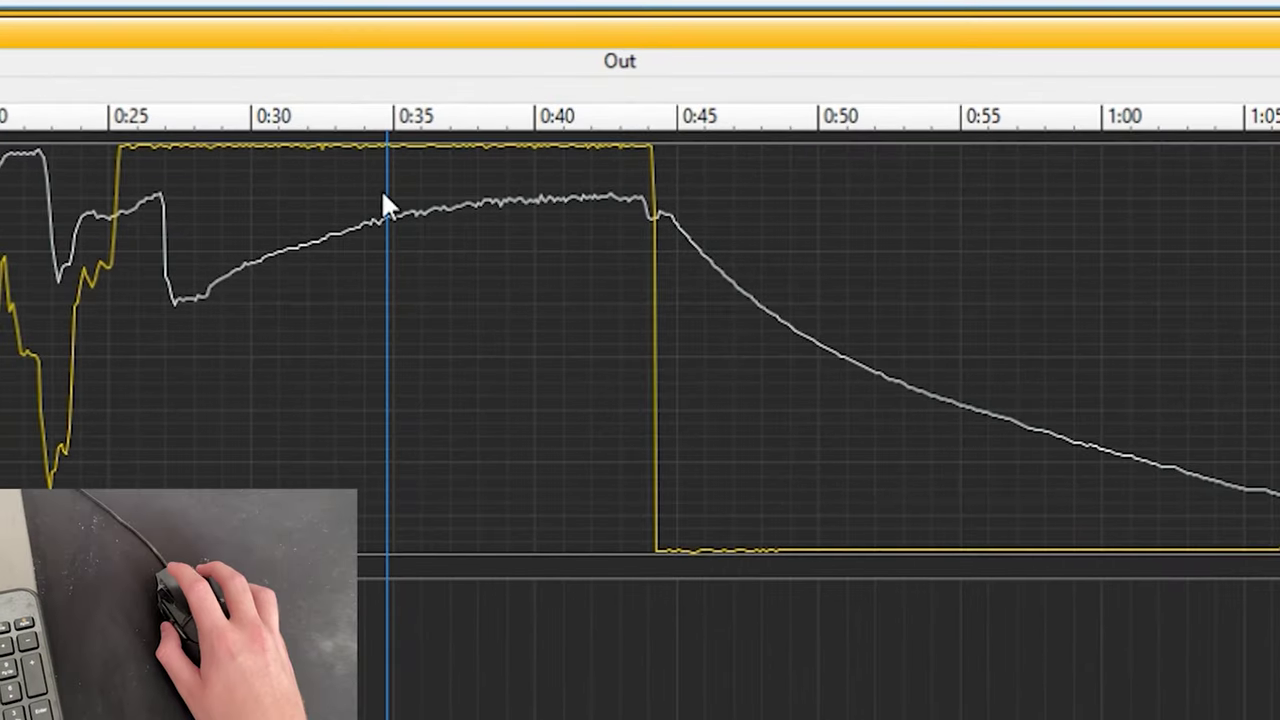
pyautogui.moveTo(408, 205); pyautogui.dragTo(715, 222)
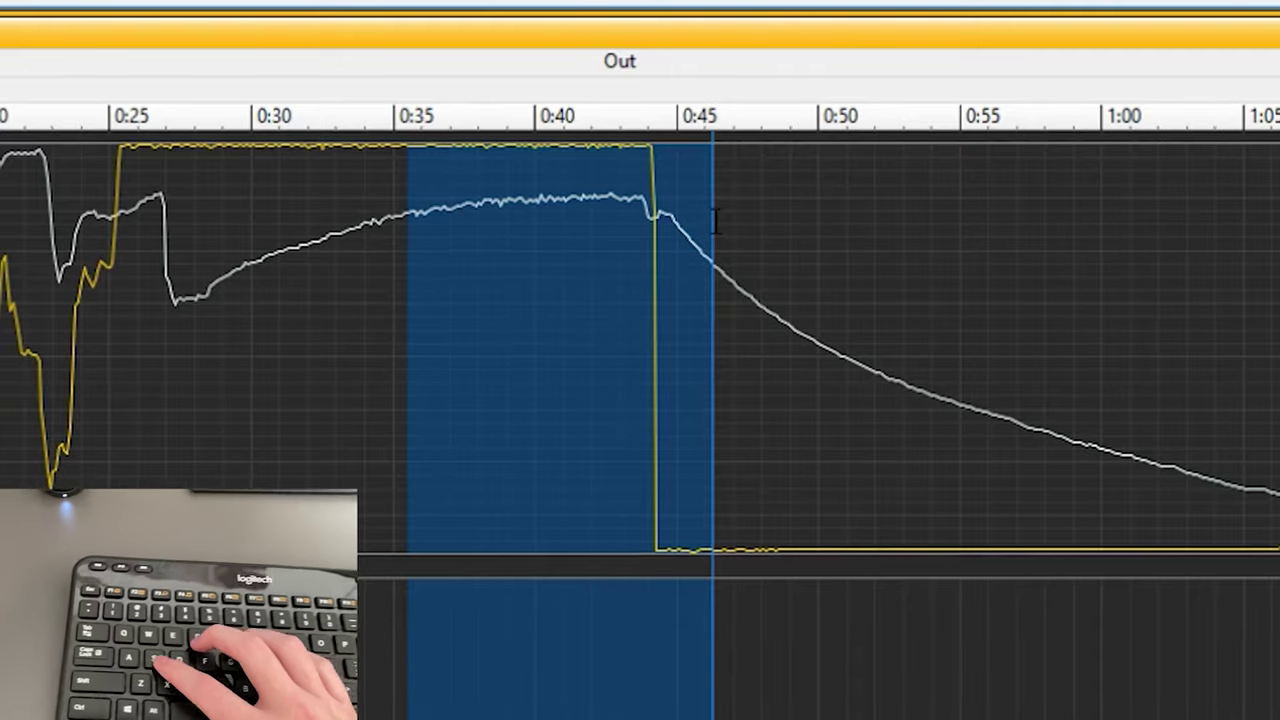
pyautogui.press('Return')
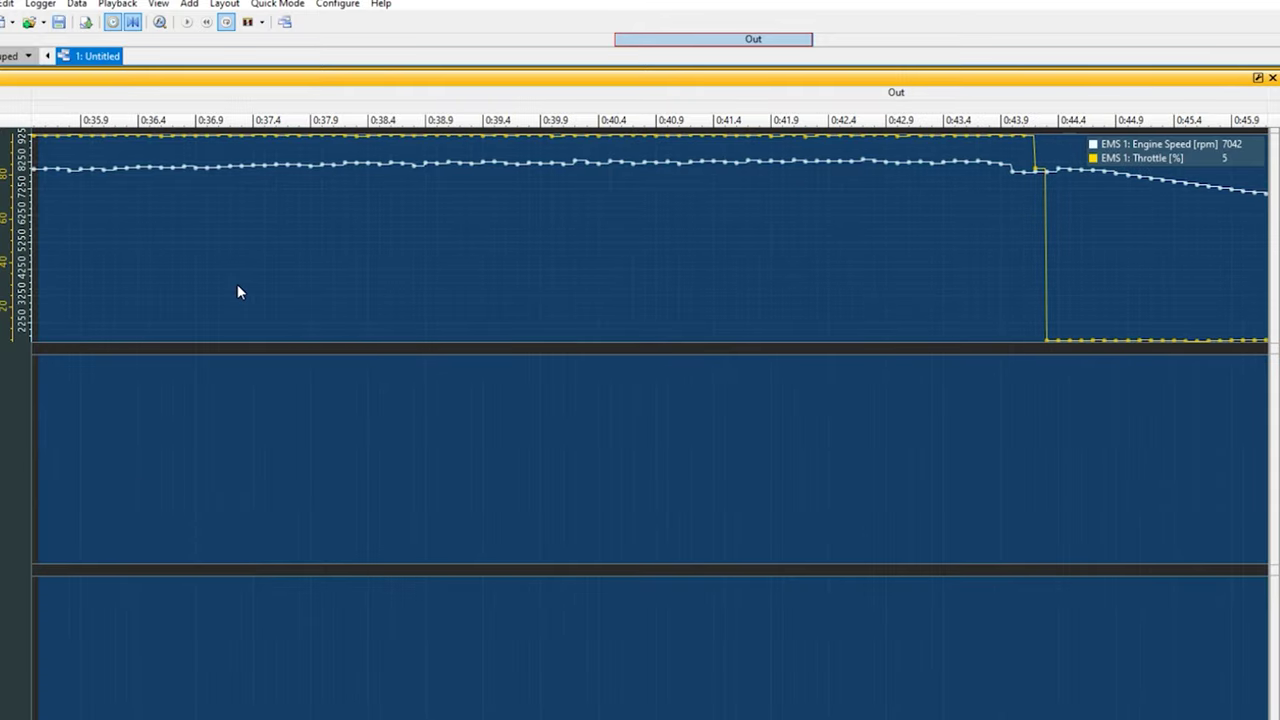
# - Pan back to earlier in the log and widen the view with the scrollbar
pyautogui.moveTo(238, 292); pyautogui.dragTo(935, 295)
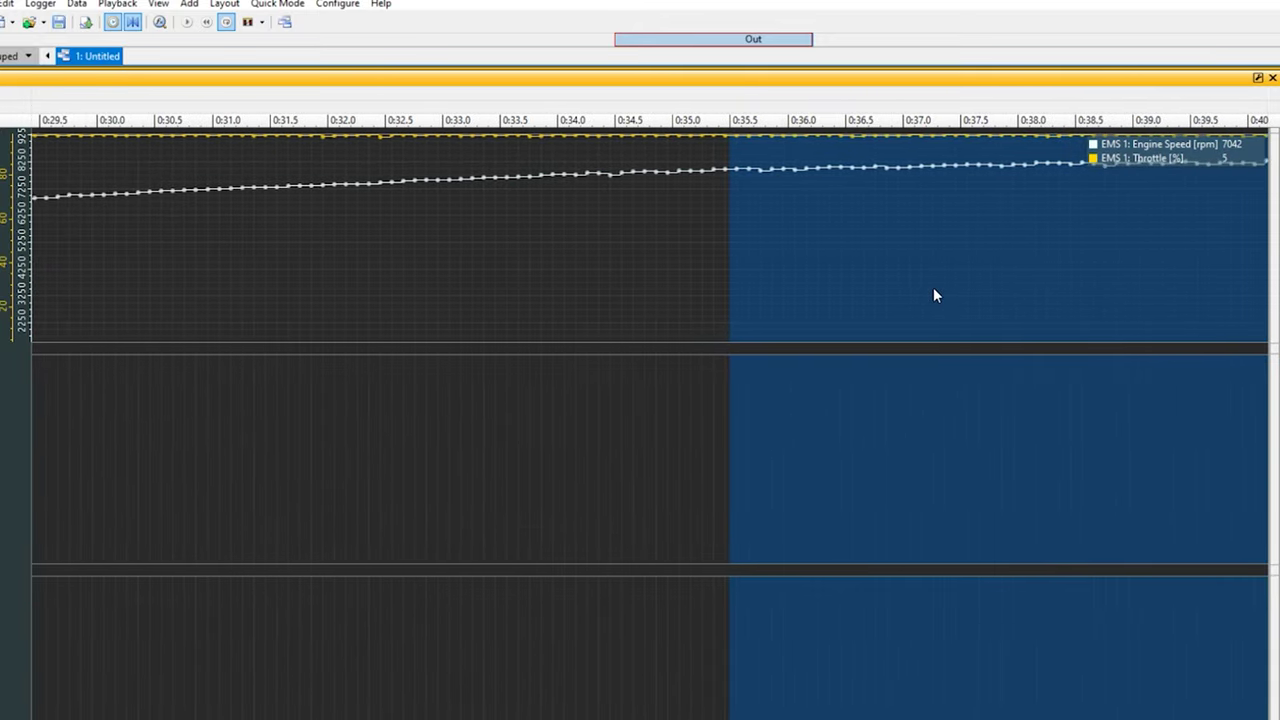
pyautogui.moveTo(214, 271); pyautogui.dragTo(586, 289)
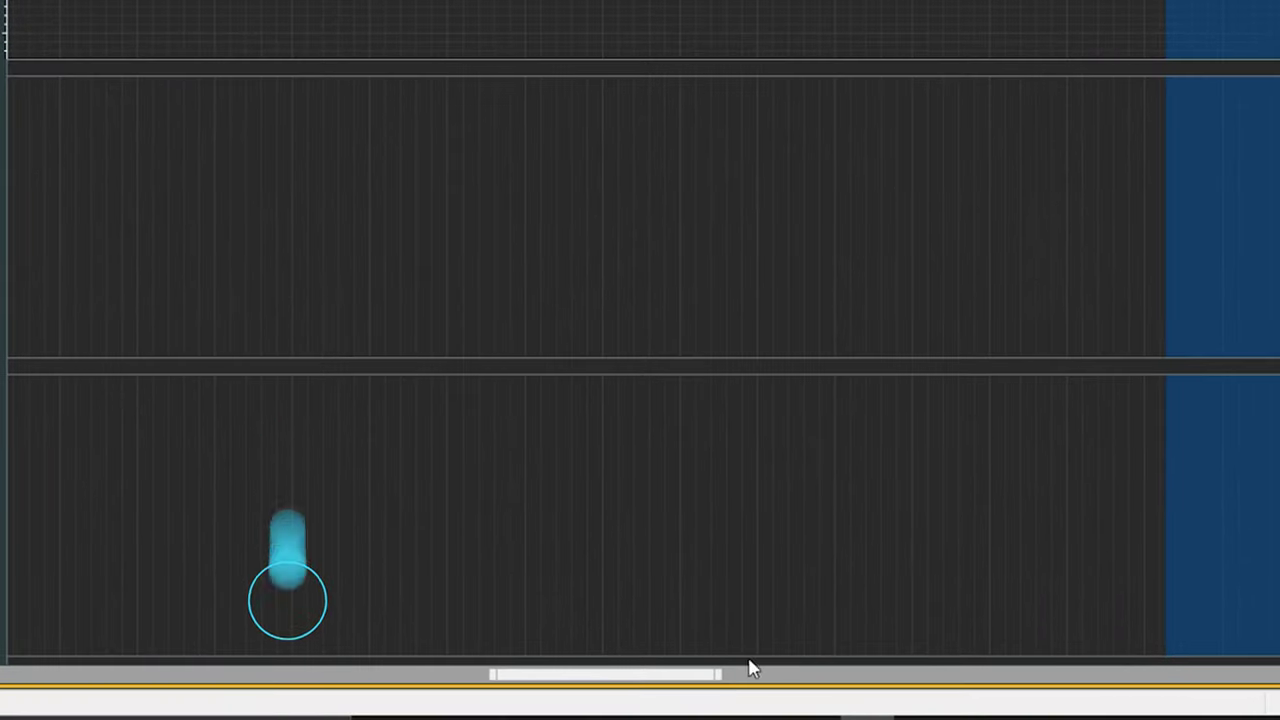
pyautogui.moveTo(714, 676); pyautogui.dragTo(1100, 690)
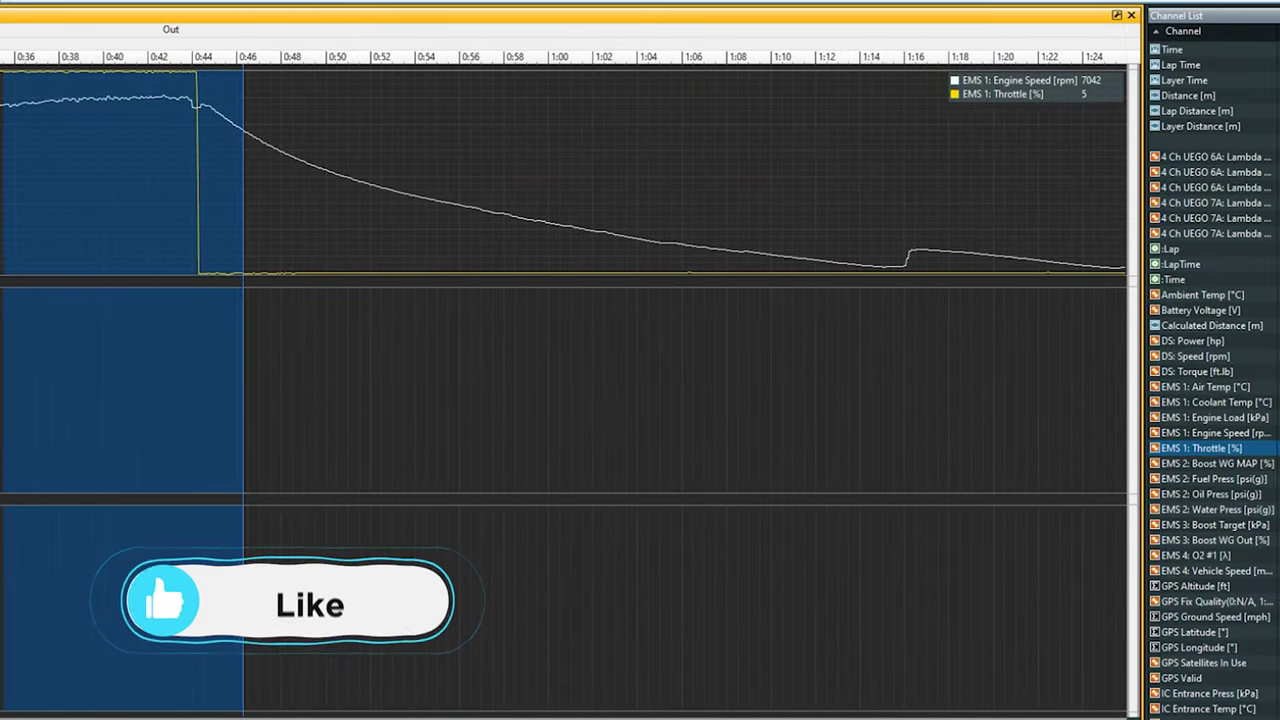
# - Zoom out to the full log and clear the marked time range
pyautogui.scroll(-2, 510, 140)
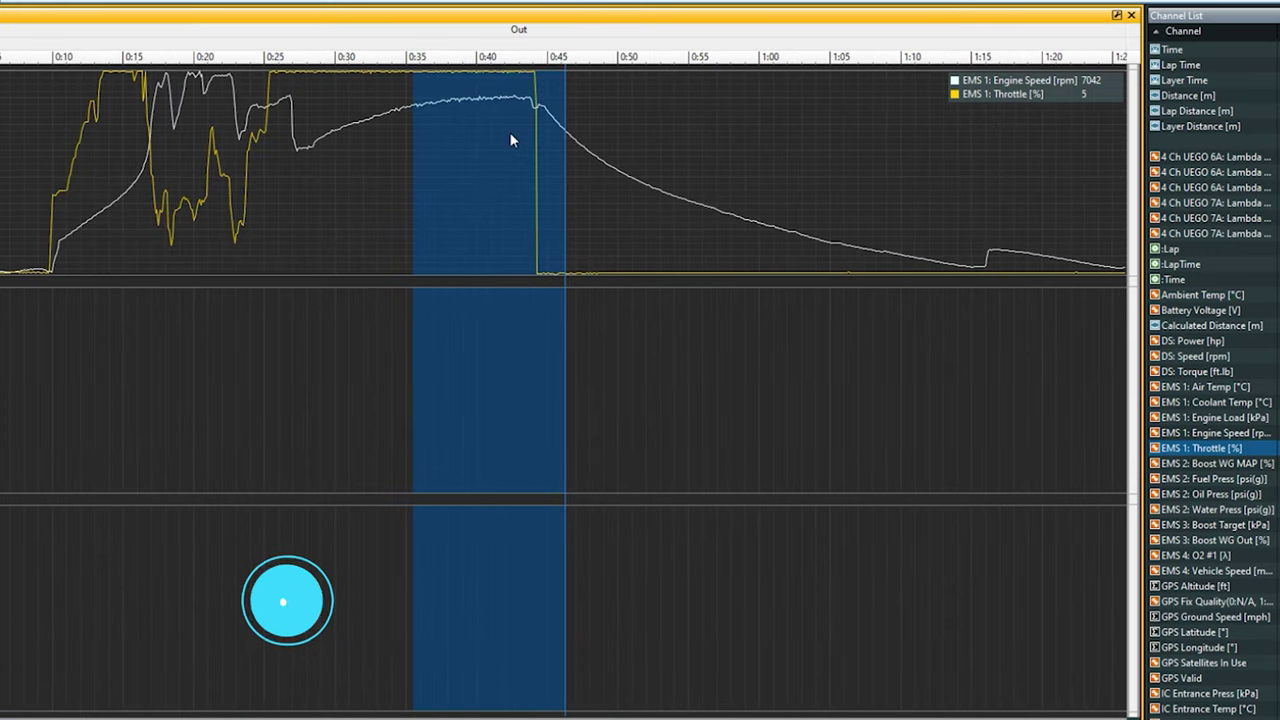
pyautogui.click(80, 160)
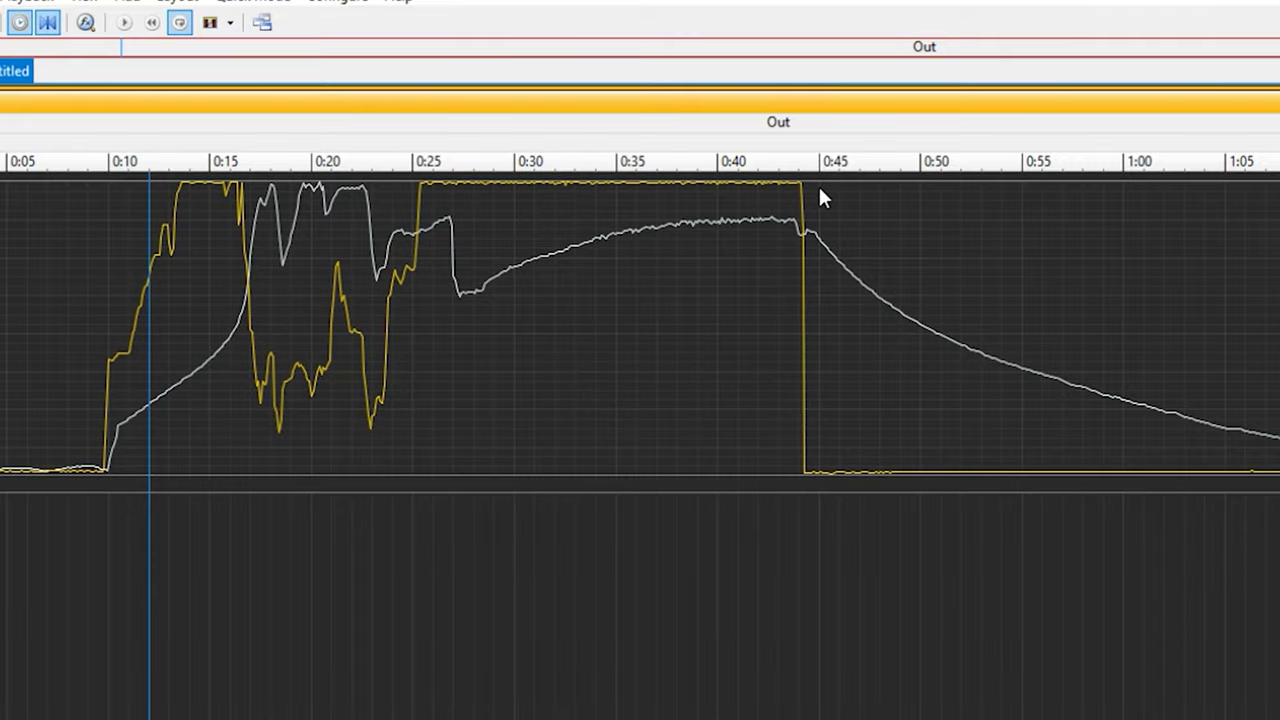
pyautogui.rightClick(1279, 212)
# - Give the Throttle trace a fixed Wheat colour in its channel properties
pyautogui.click(1279, 337)
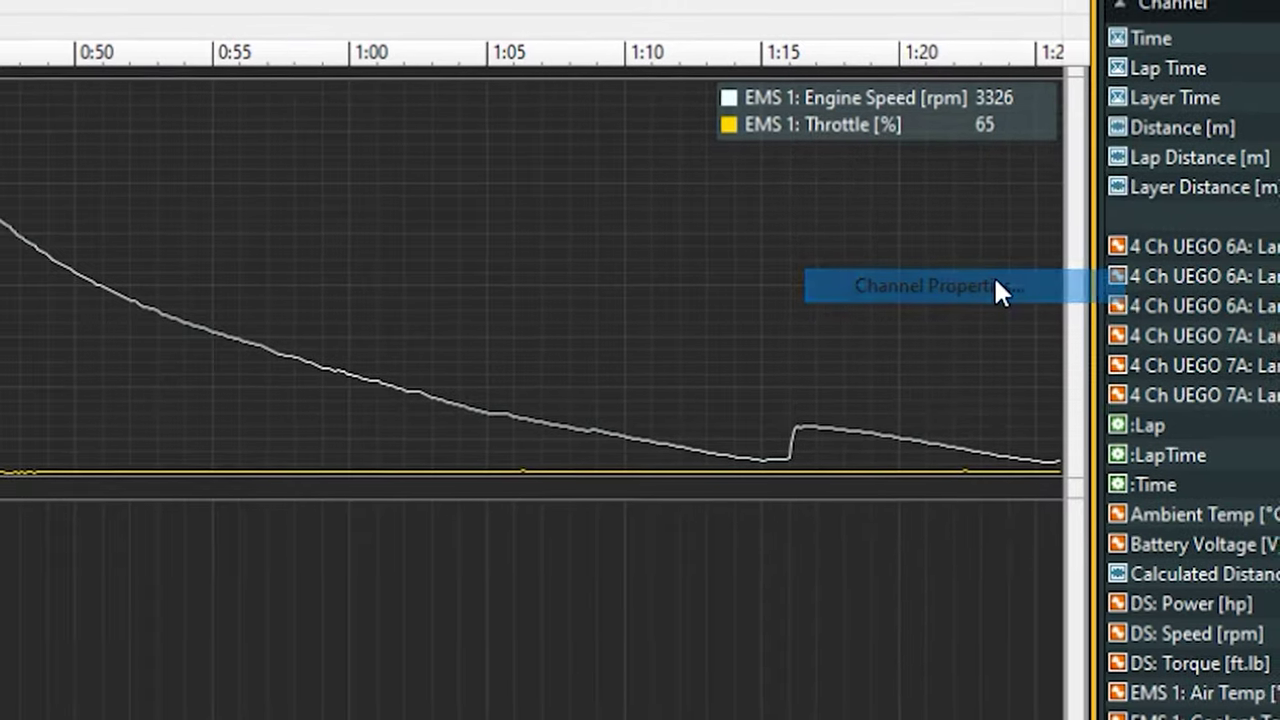
pyautogui.moveTo(586, 40); pyautogui.dragTo(705, 130)
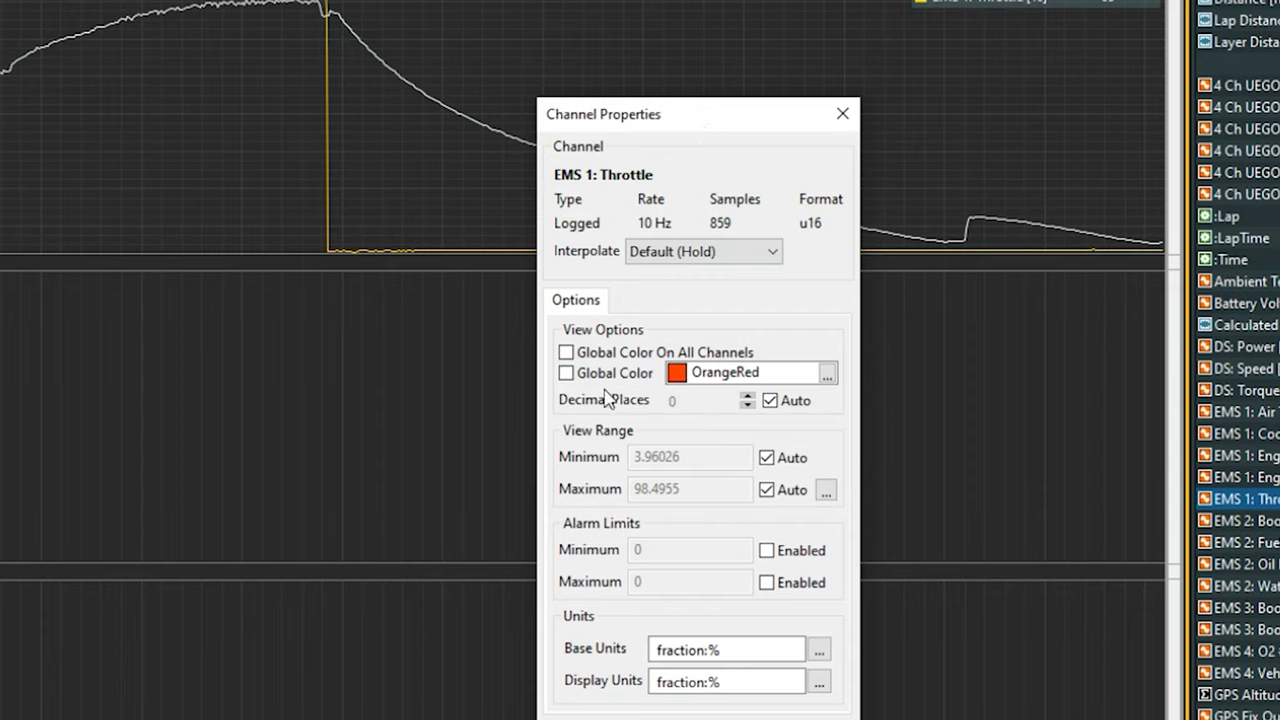
pyautogui.click(566, 373)
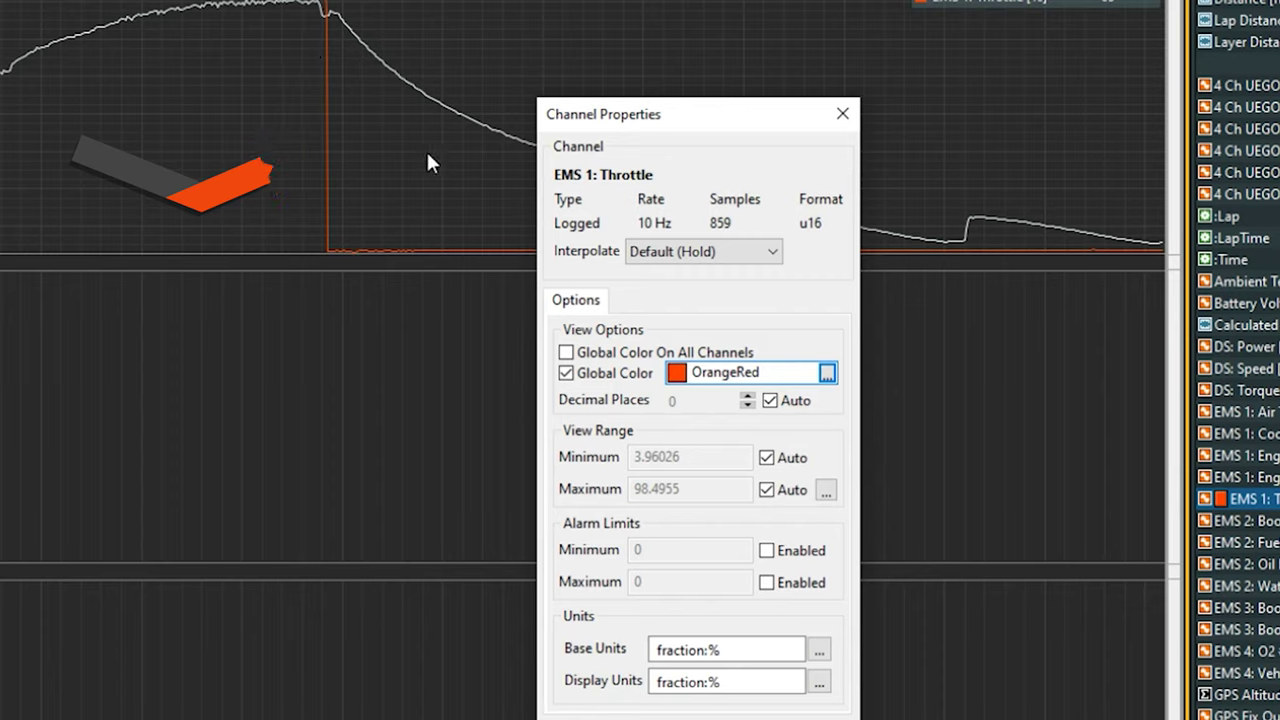
pyautogui.click(827, 373)
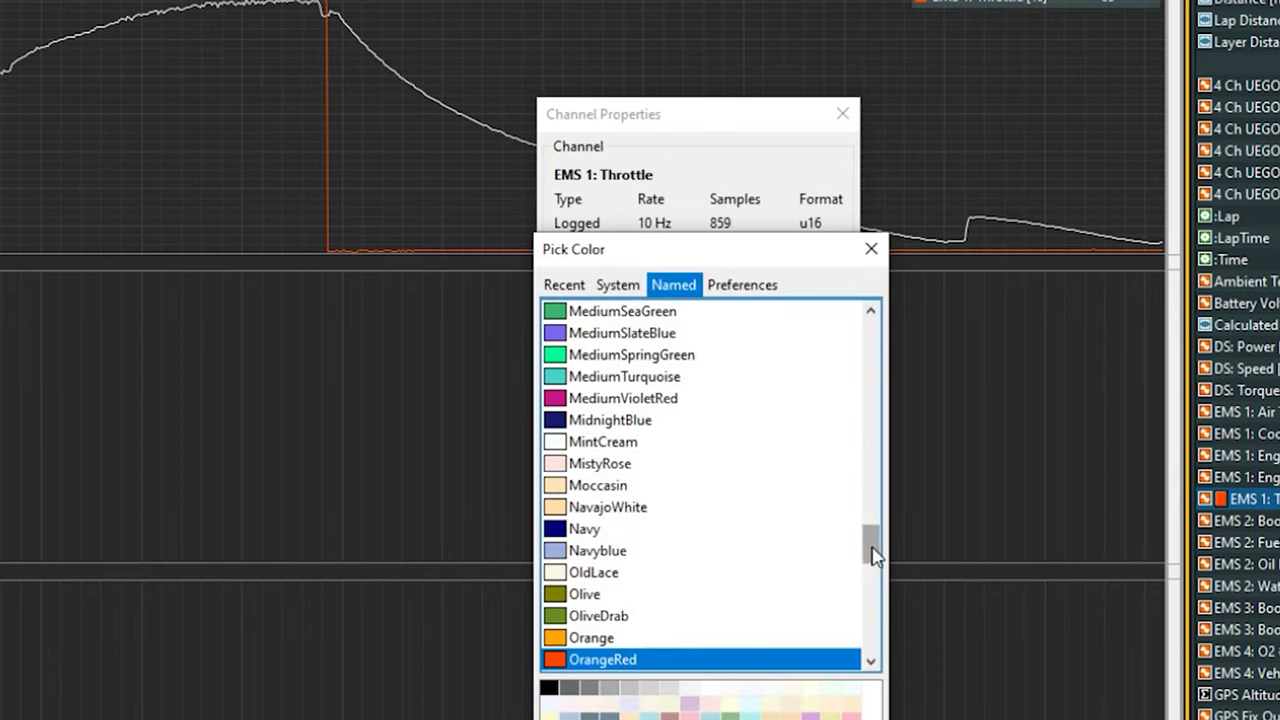
pyautogui.moveTo(873, 551); pyautogui.dragTo(880, 648)
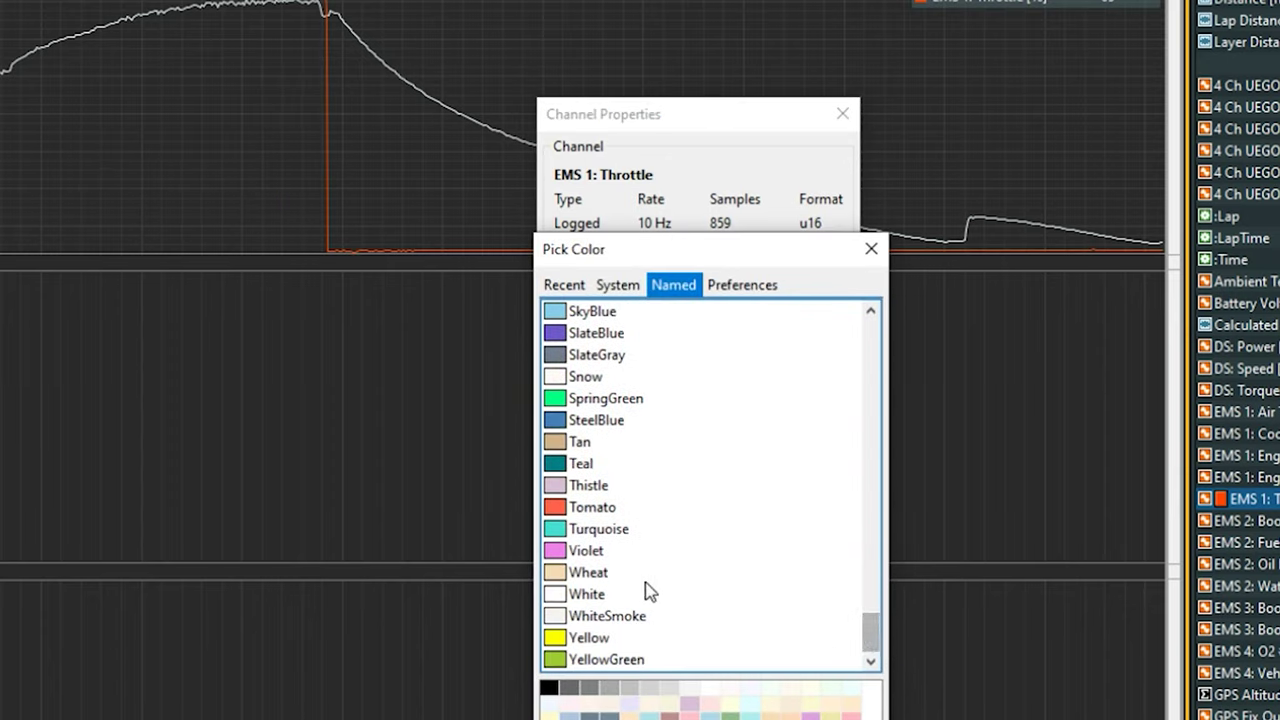
pyautogui.click(610, 580)
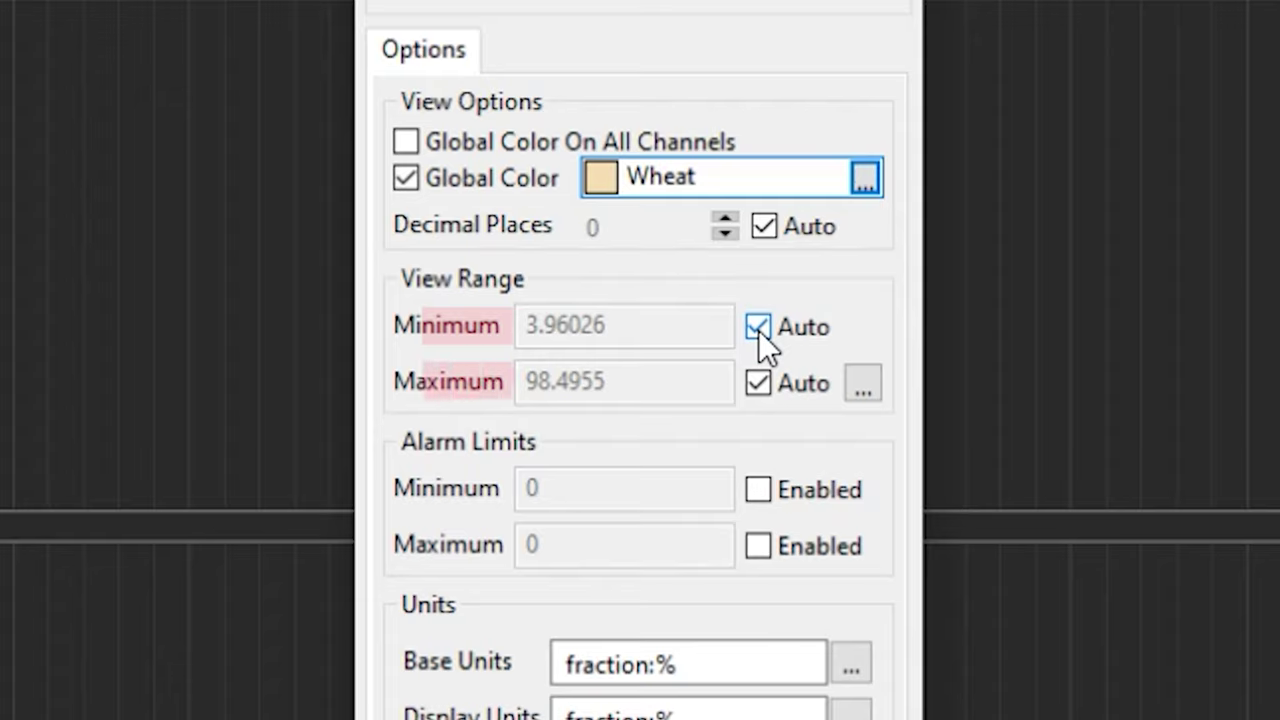
# - Switch the Throttle view range to manual and set its maximum to 120
pyautogui.click(758, 328)
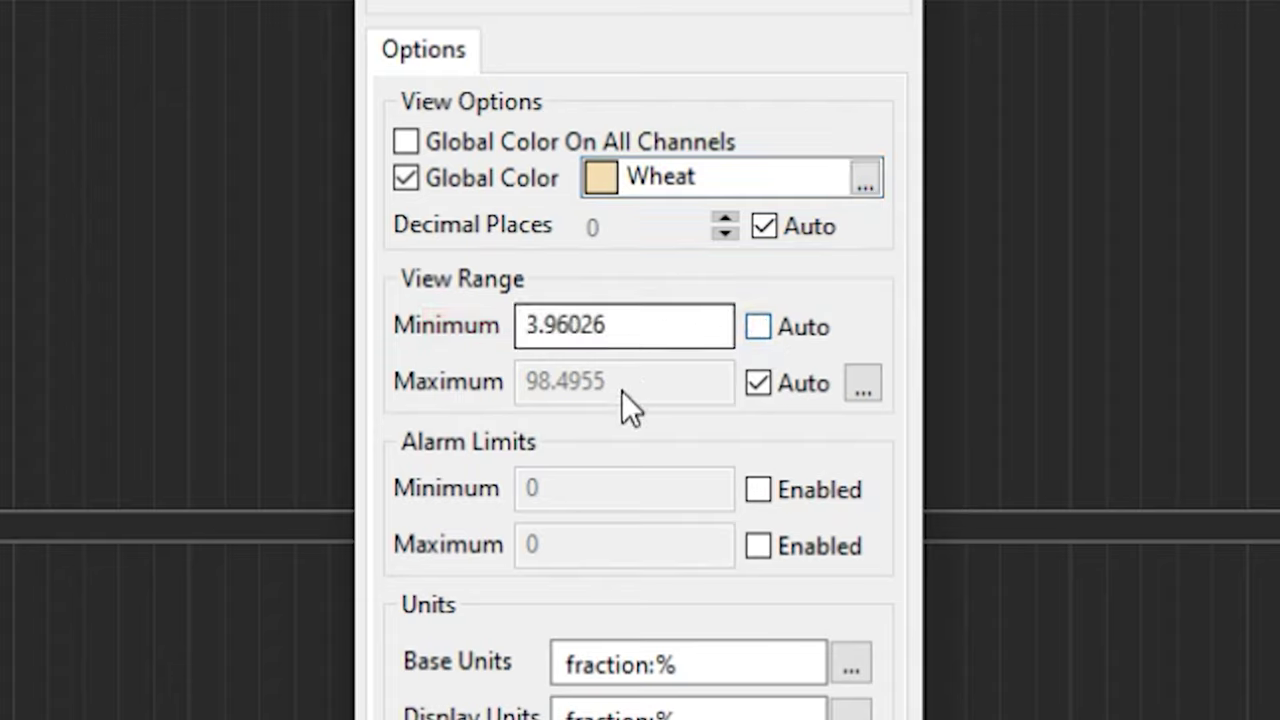
pyautogui.click(758, 382)
pyautogui.moveTo(674, 380); pyautogui.dragTo(443, 391)
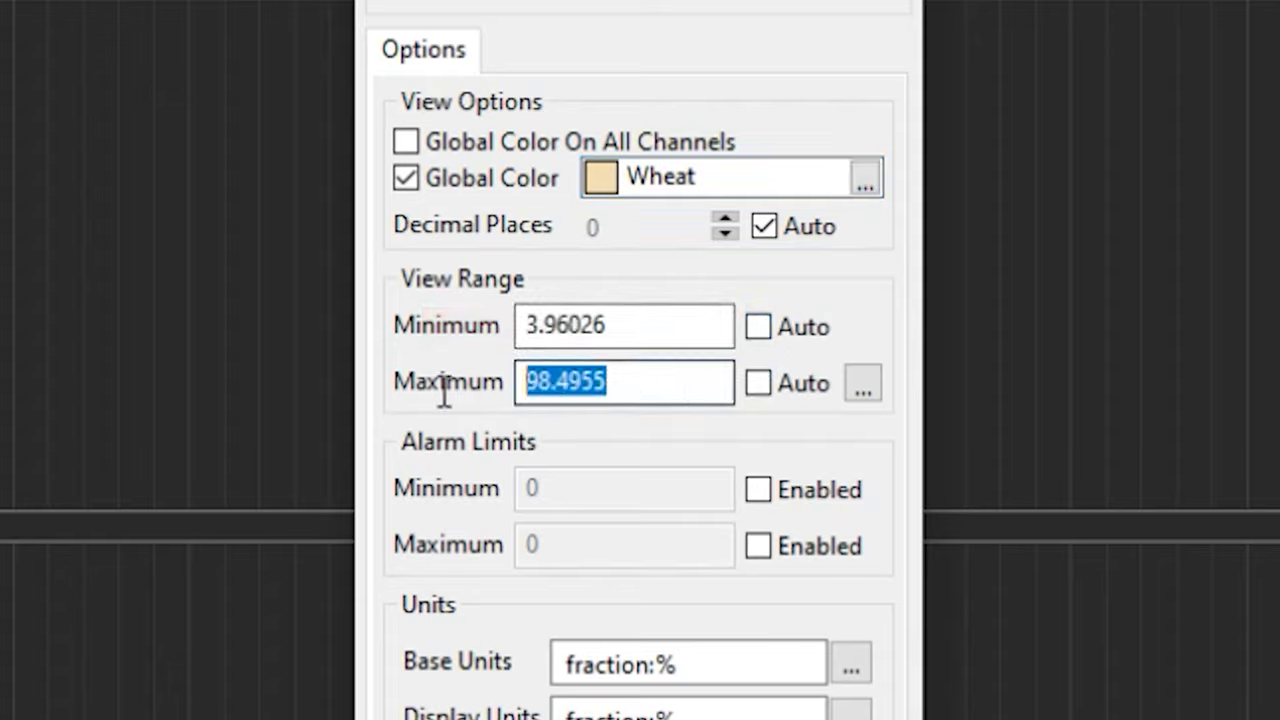
pyautogui.write('120')
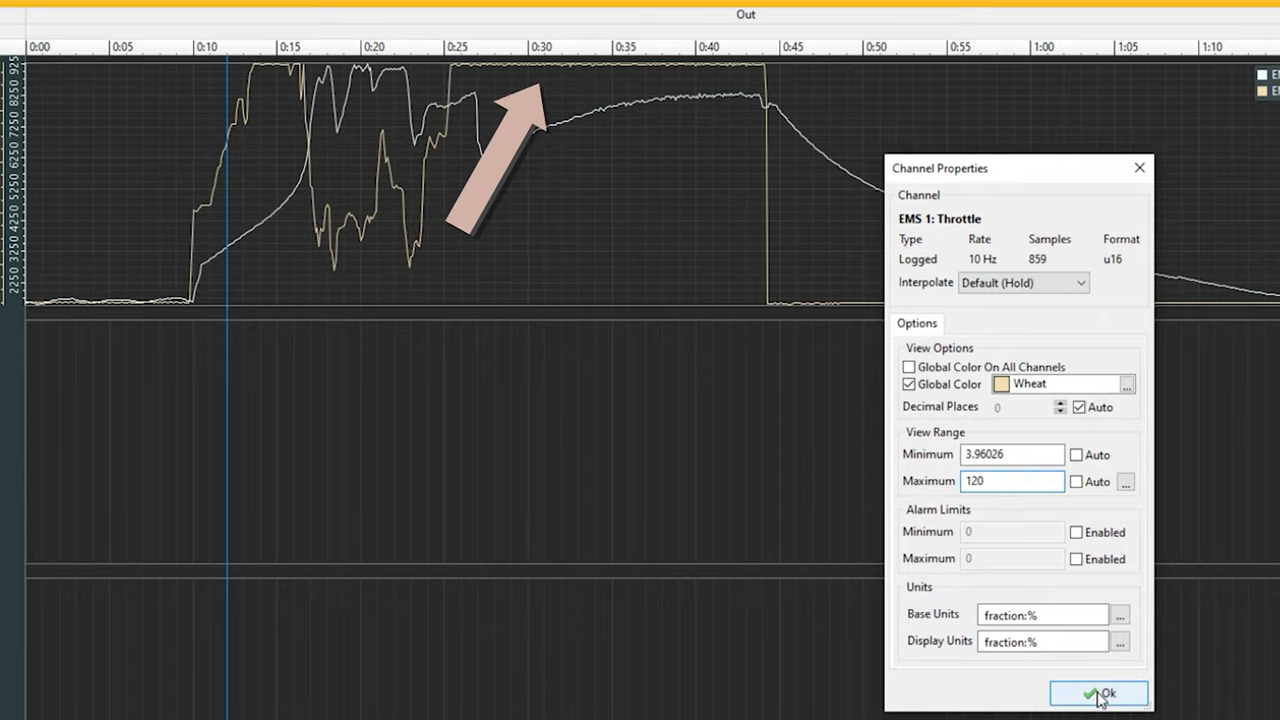
# - Apply the 120 maximum, then recolour Throttle Lime and restore automatic view range scaling
pyautogui.click(1100, 694)
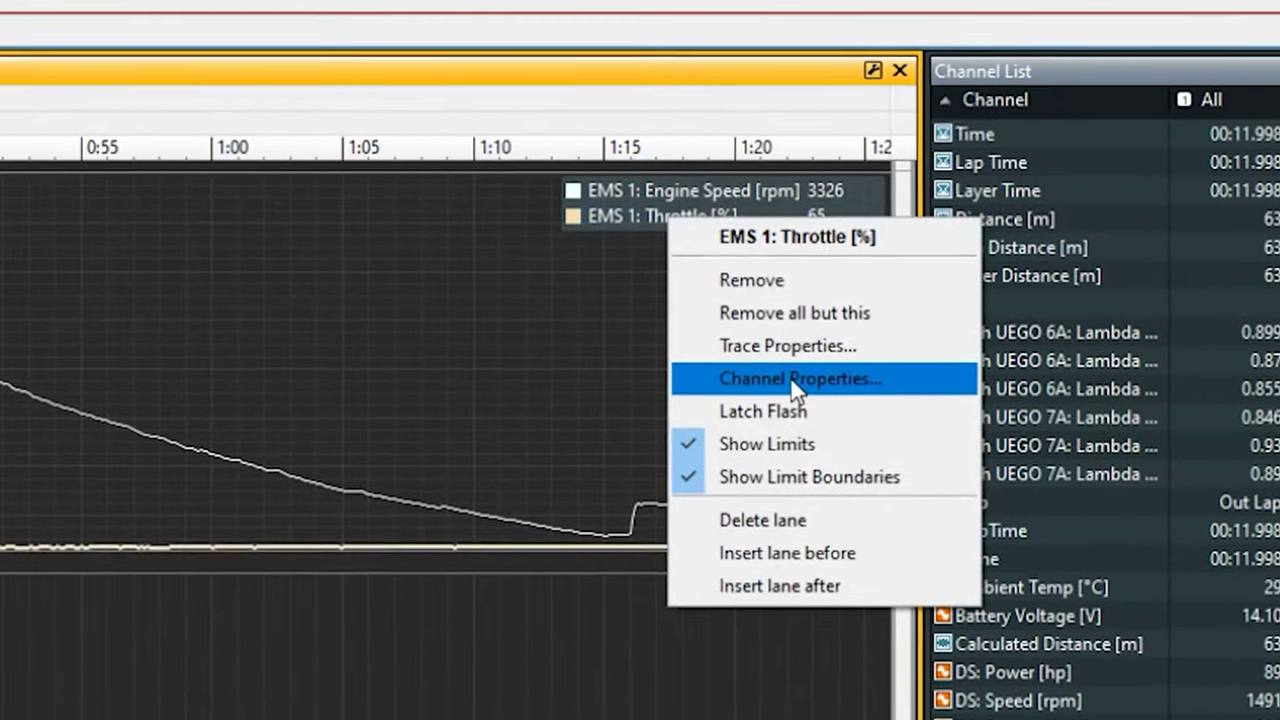
pyautogui.click(717, 303)
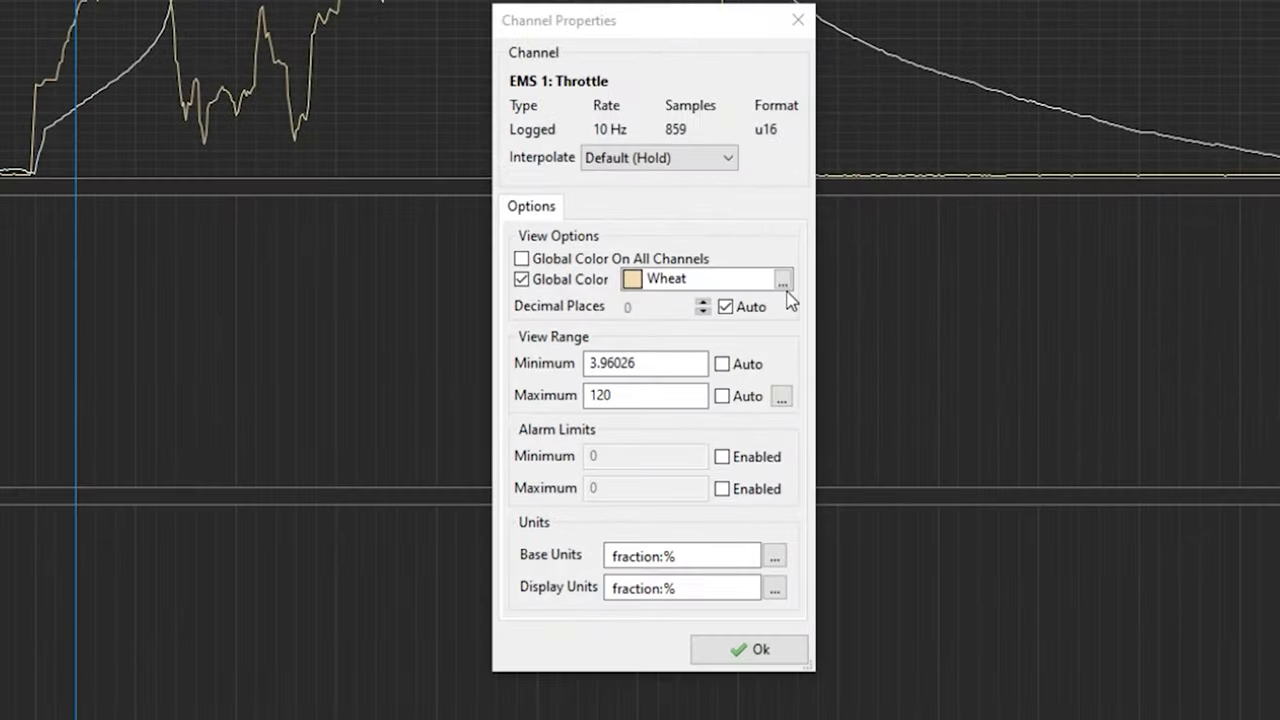
pyautogui.click(75, 594)
pyautogui.scroll(1, 672, 320)
pyautogui.scroll(13, 672, 320)
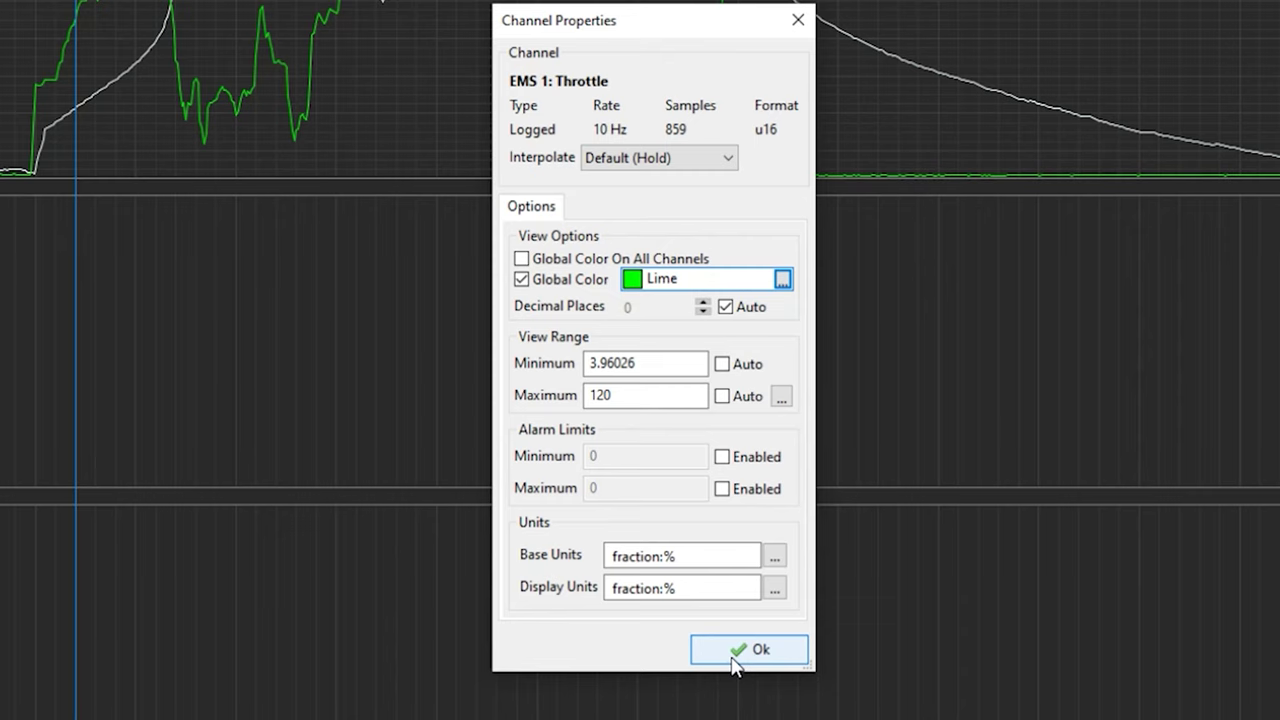
pyautogui.click(722, 364)
pyautogui.click(722, 396)
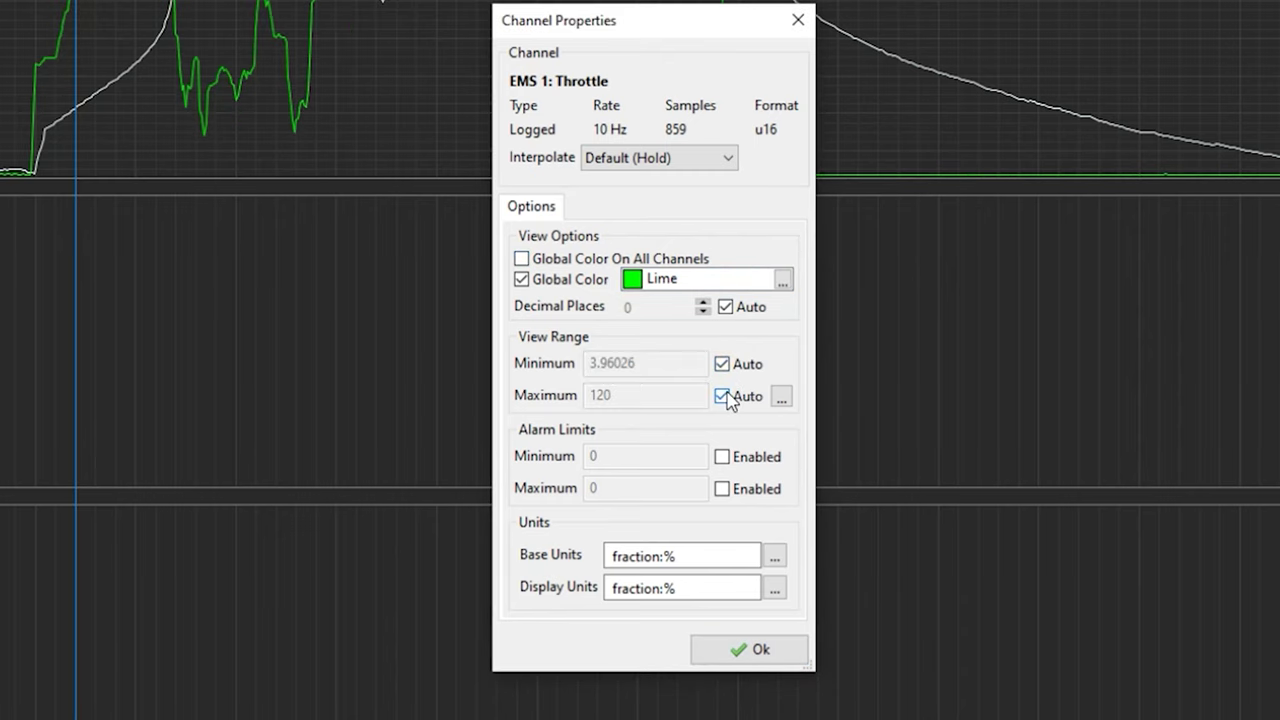
pyautogui.click(726, 308)
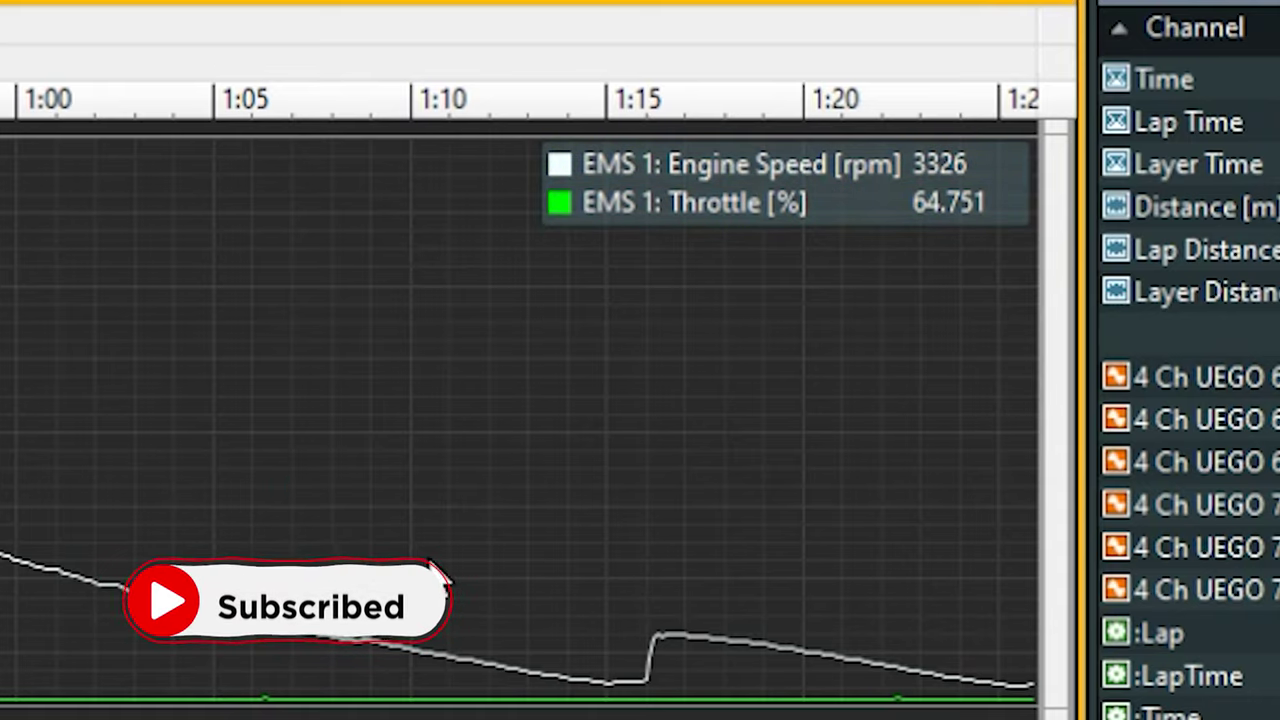
pyautogui.click(820, 470)
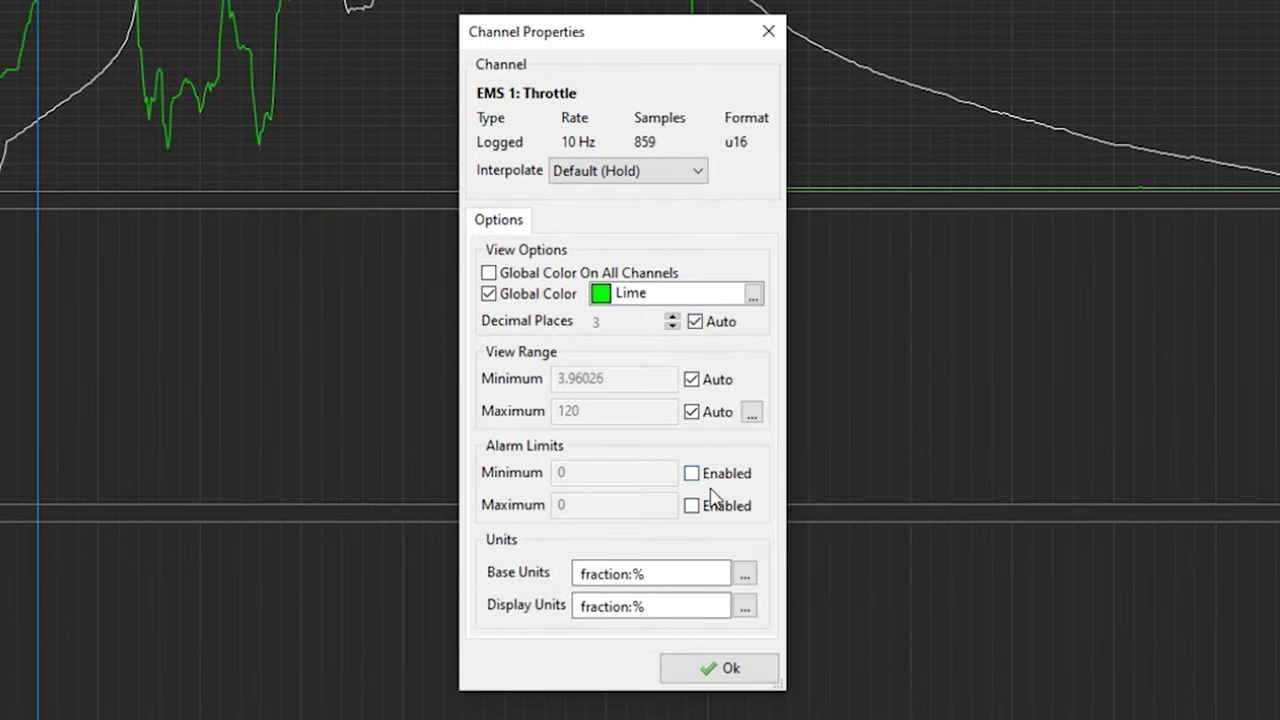
# - Close the Throttle properties and plot EMS 1: Engine Load in the second graph pane
pyautogui.click(718, 670)
pyautogui.click(1055, 378)
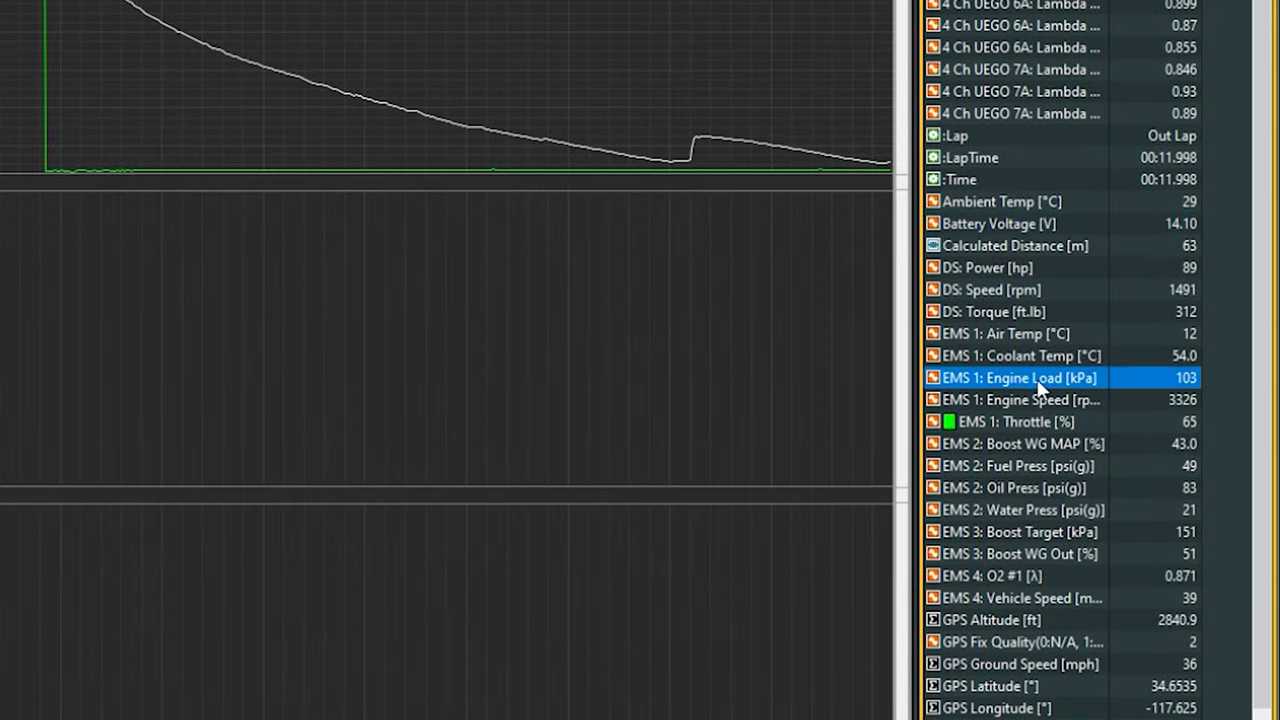
pyautogui.moveTo(1040, 388); pyautogui.dragTo(42, 383)
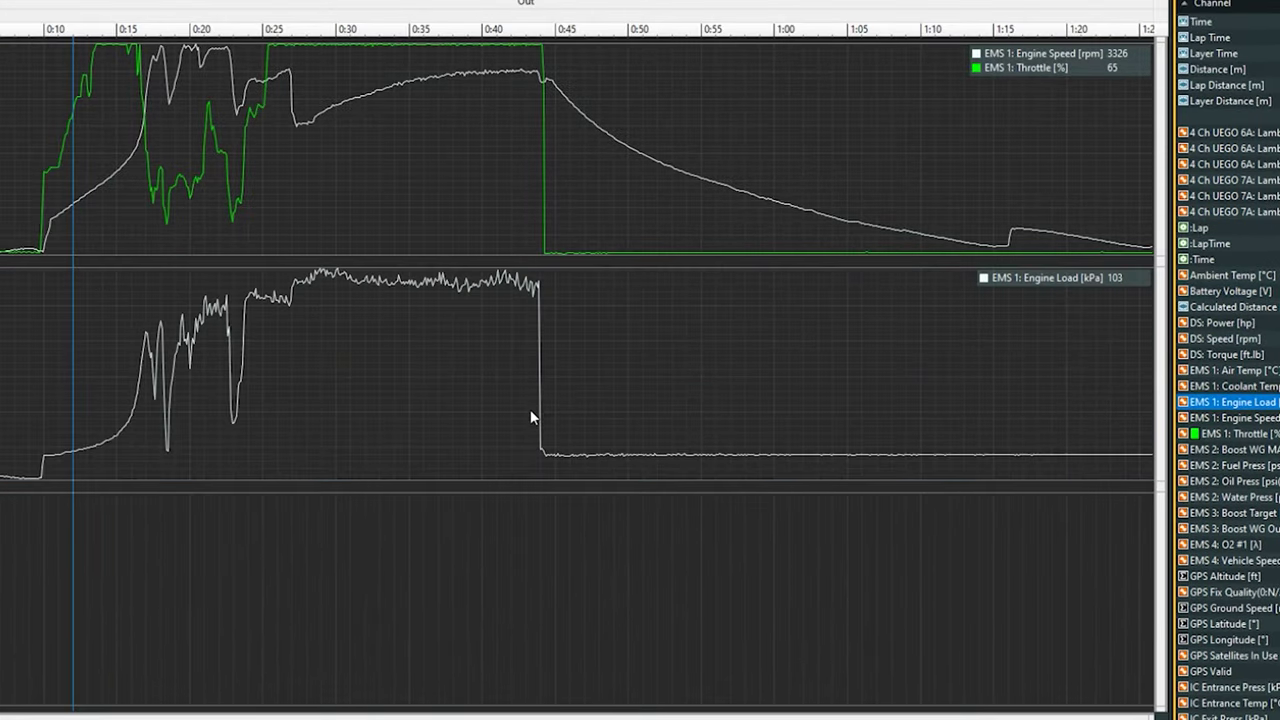
# - Enable Engine Load alarm limits with a minimum of 0 and maximum of 360
pyautogui.rightClick(1047, 277)
pyautogui.click(1118, 371)
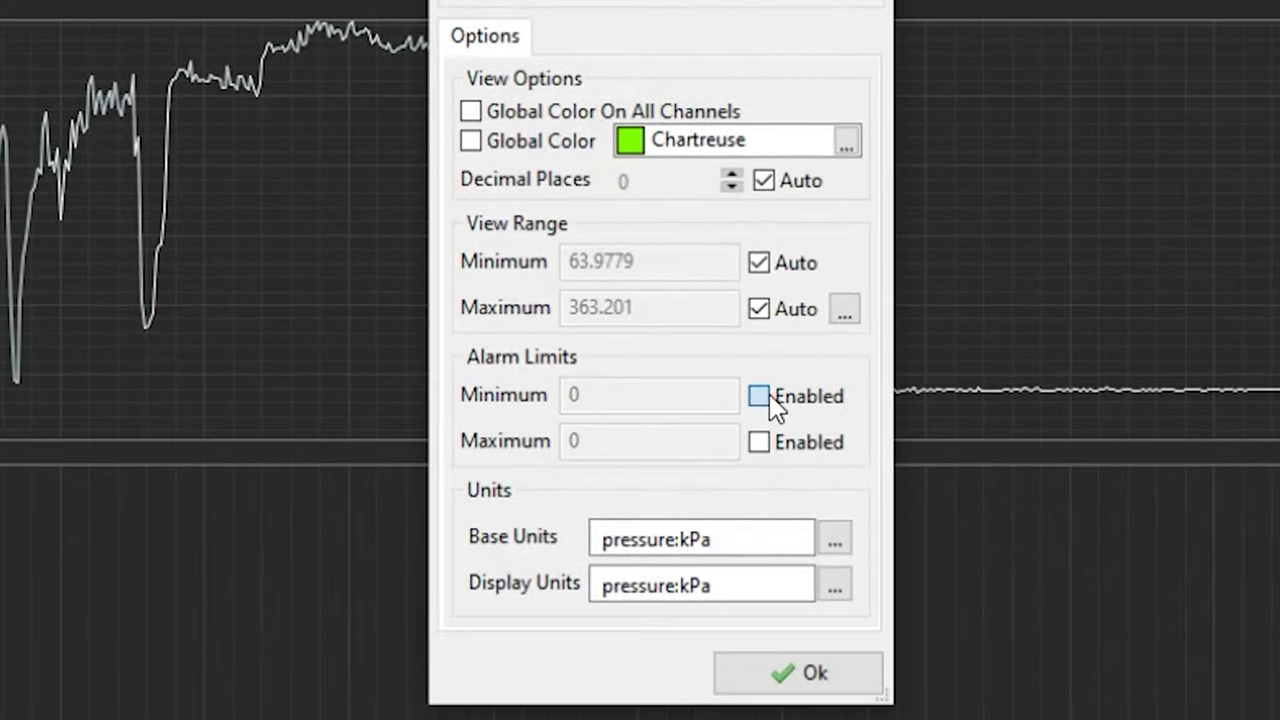
pyautogui.click(462, 449)
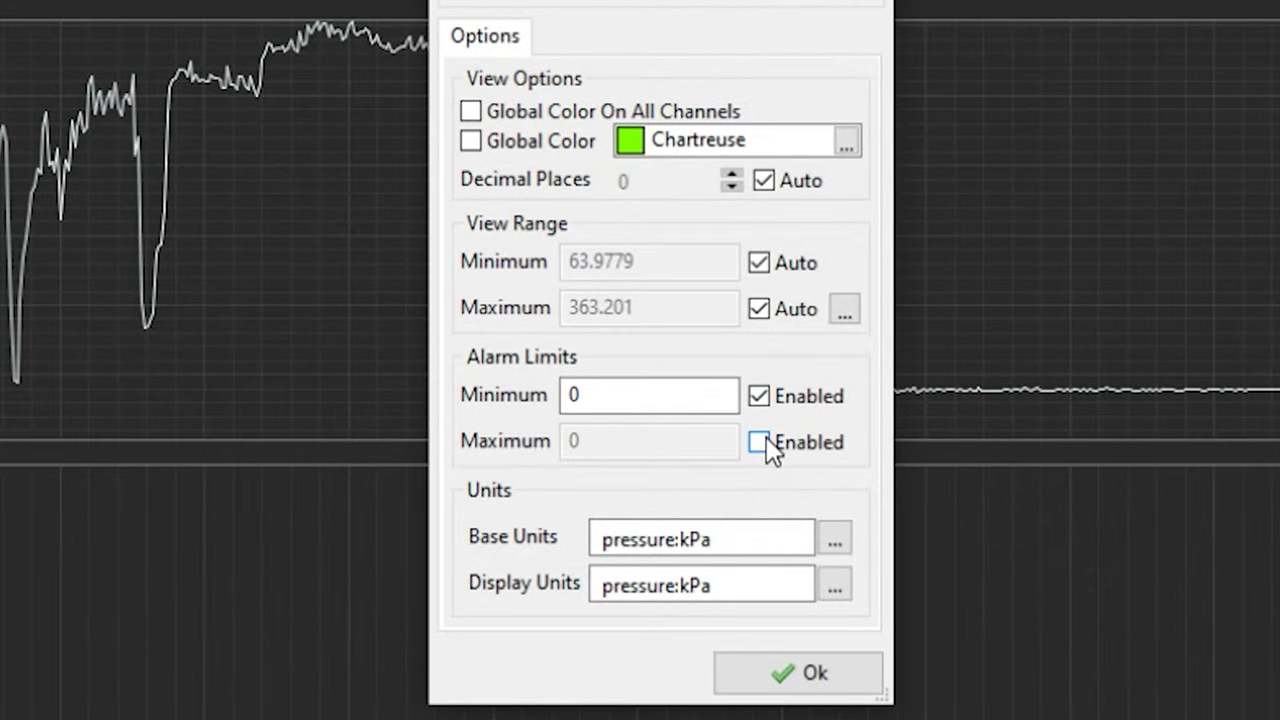
pyautogui.click(773, 450)
pyautogui.doubleClick(580, 441)
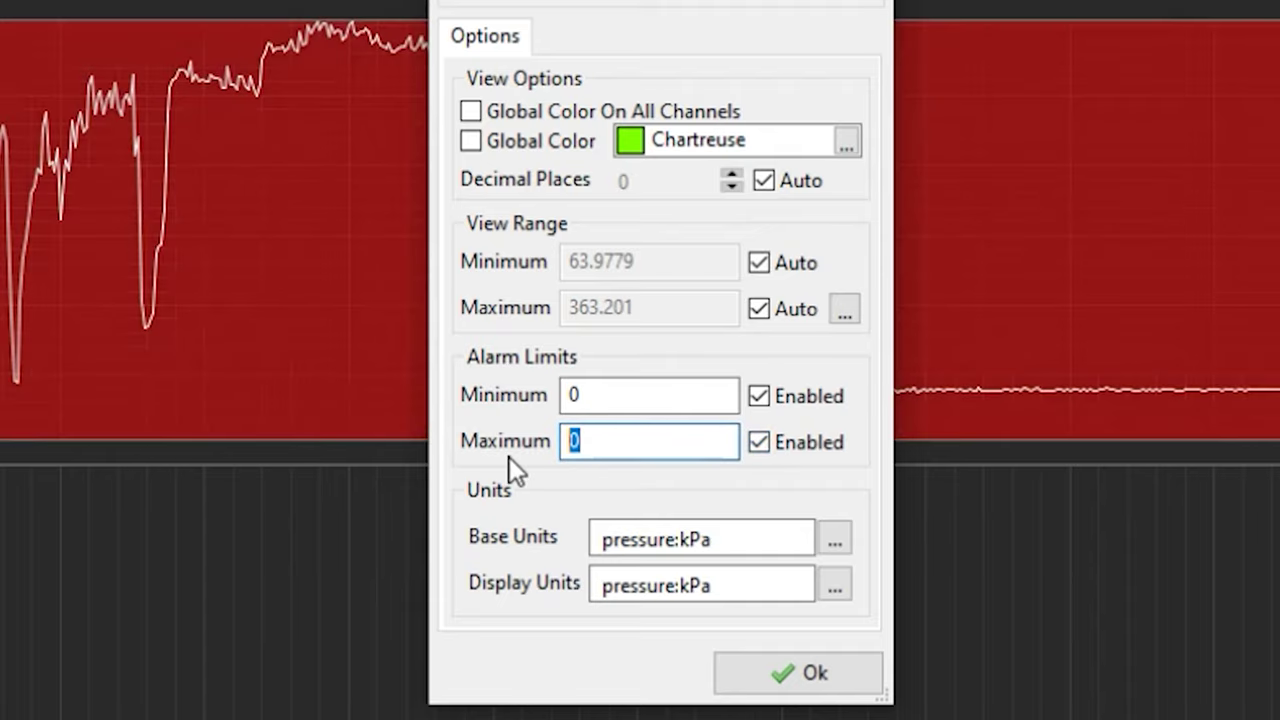
pyautogui.write('360')
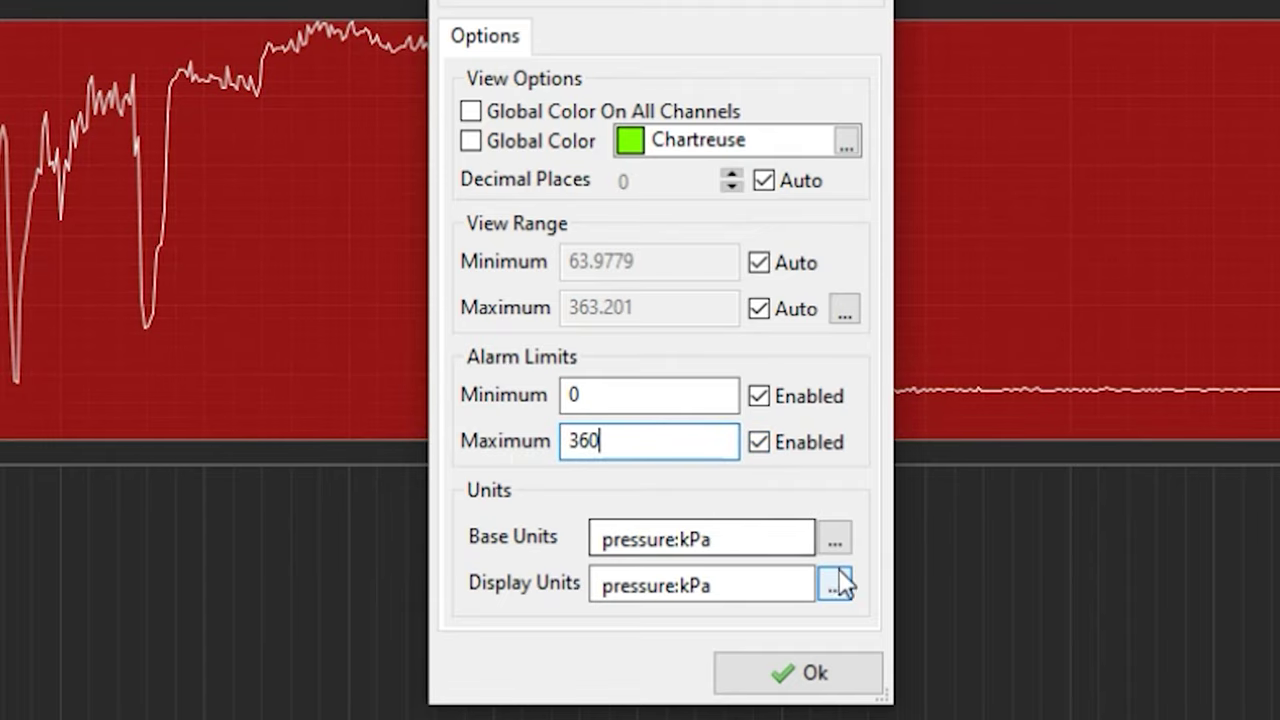
pyautogui.click(813, 675)
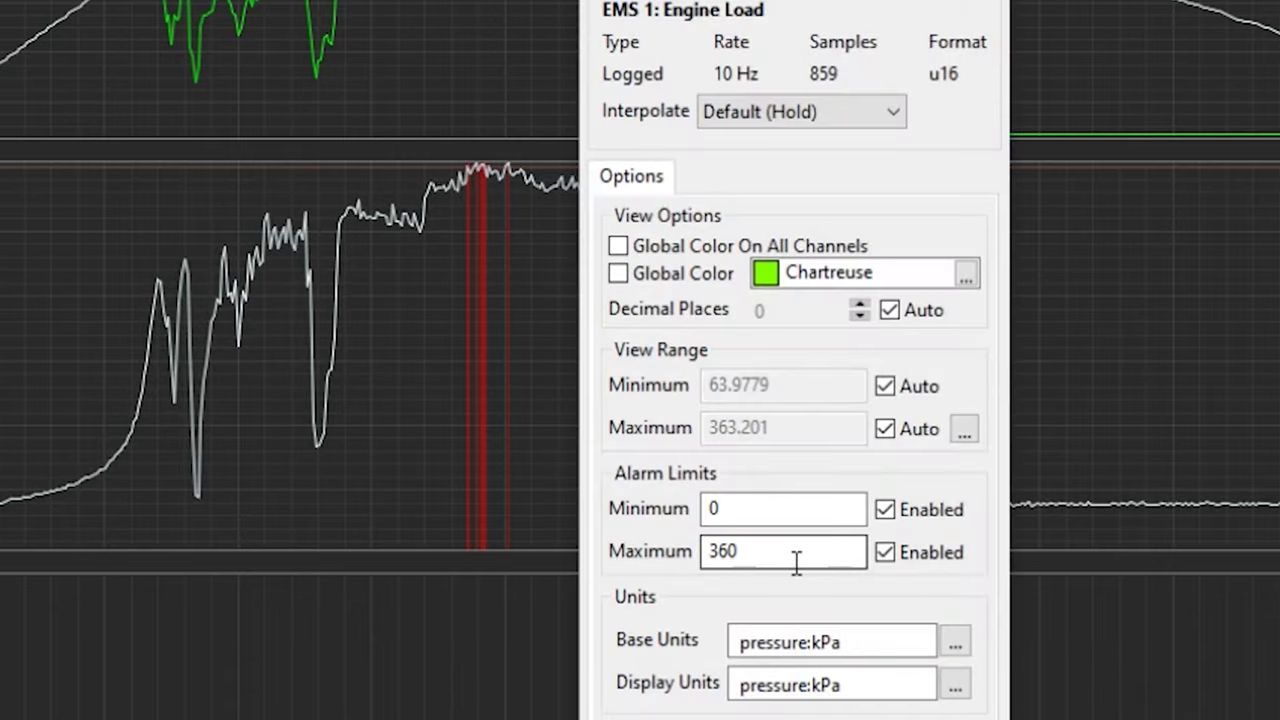
# - Review the 0 and 360 alarm values and browse Engine Load base units, leaving them unchanged
pyautogui.moveTo(794, 563); pyautogui.dragTo(686, 590)
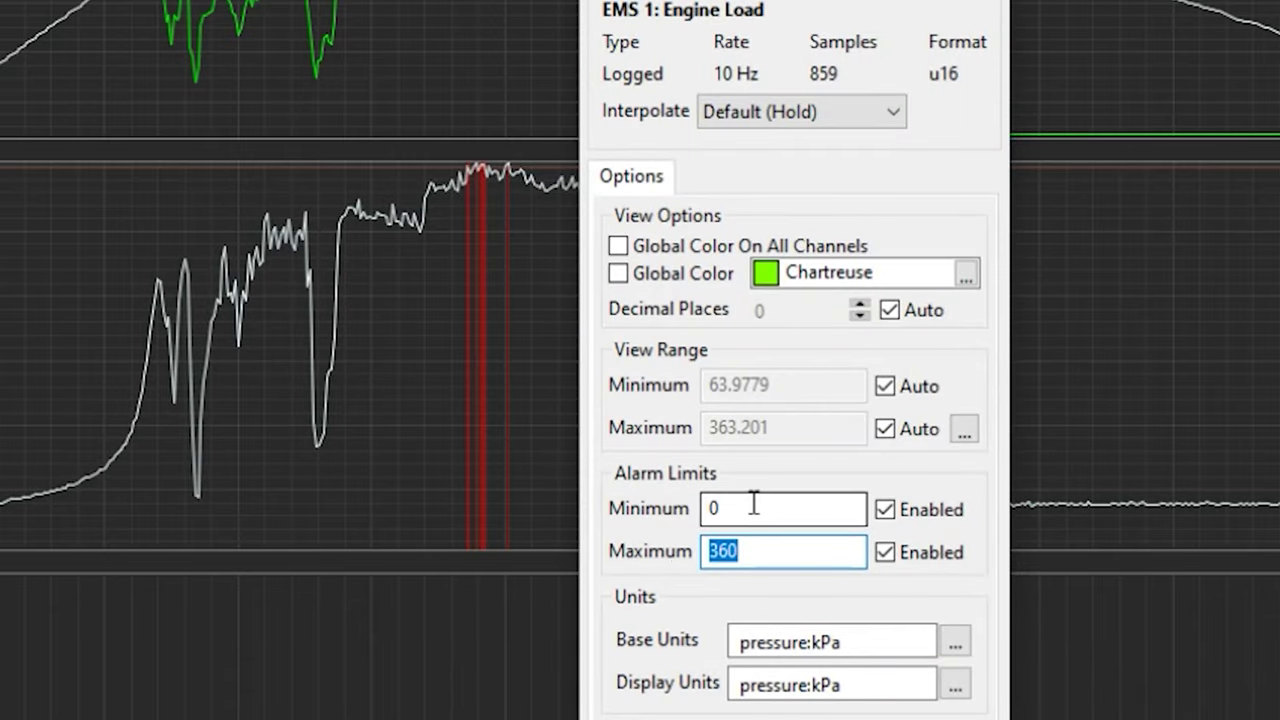
pyautogui.moveTo(740, 507); pyautogui.dragTo(680, 514)
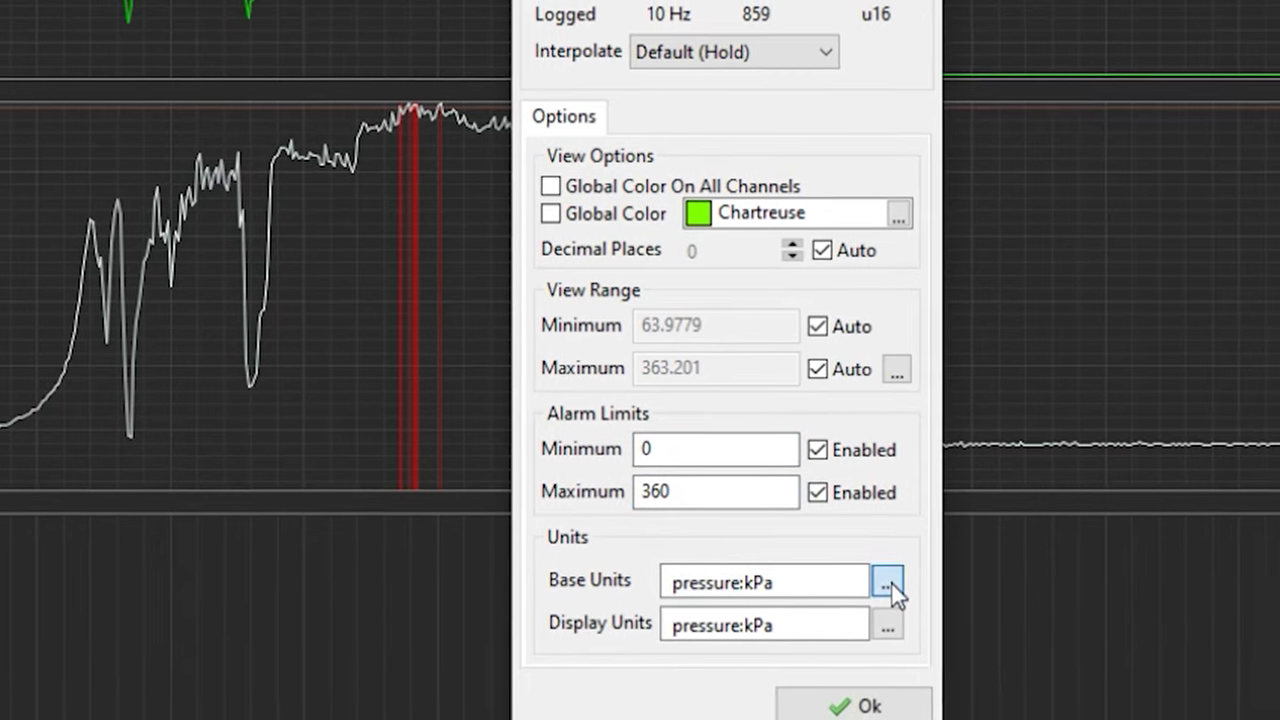
pyautogui.click(955, 641)
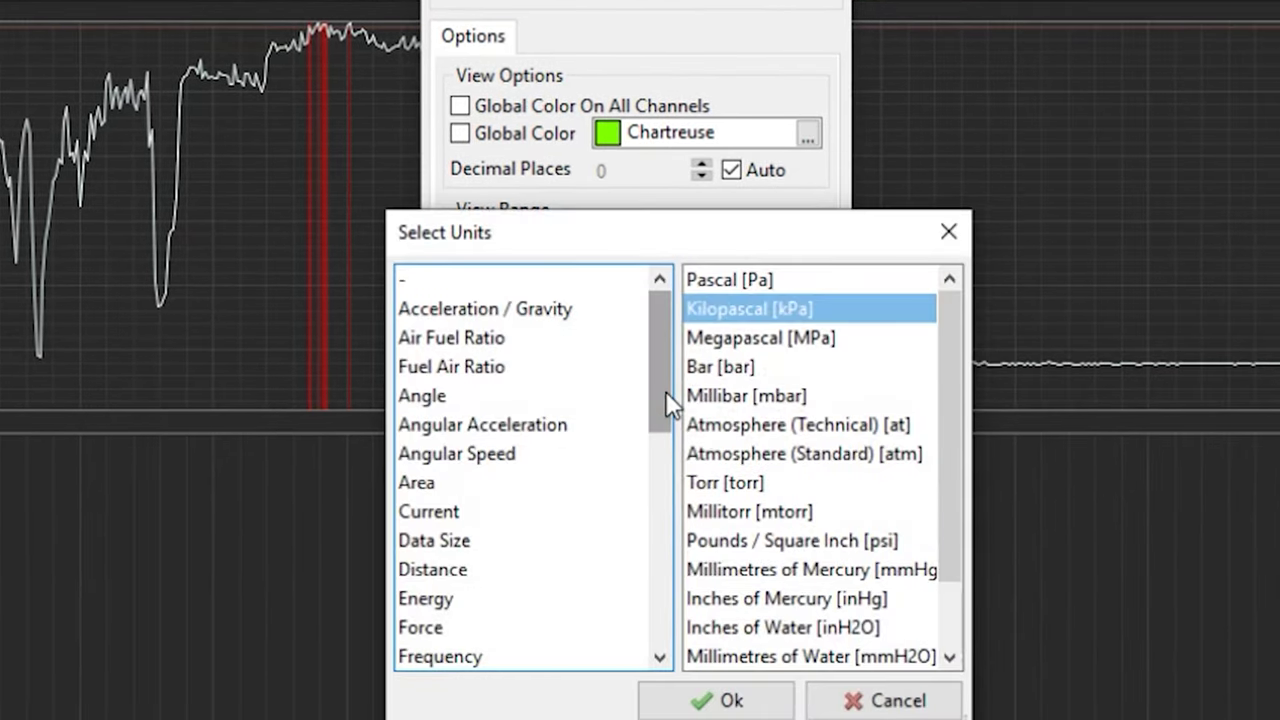
pyautogui.moveTo(666, 391); pyautogui.dragTo(651, 601)
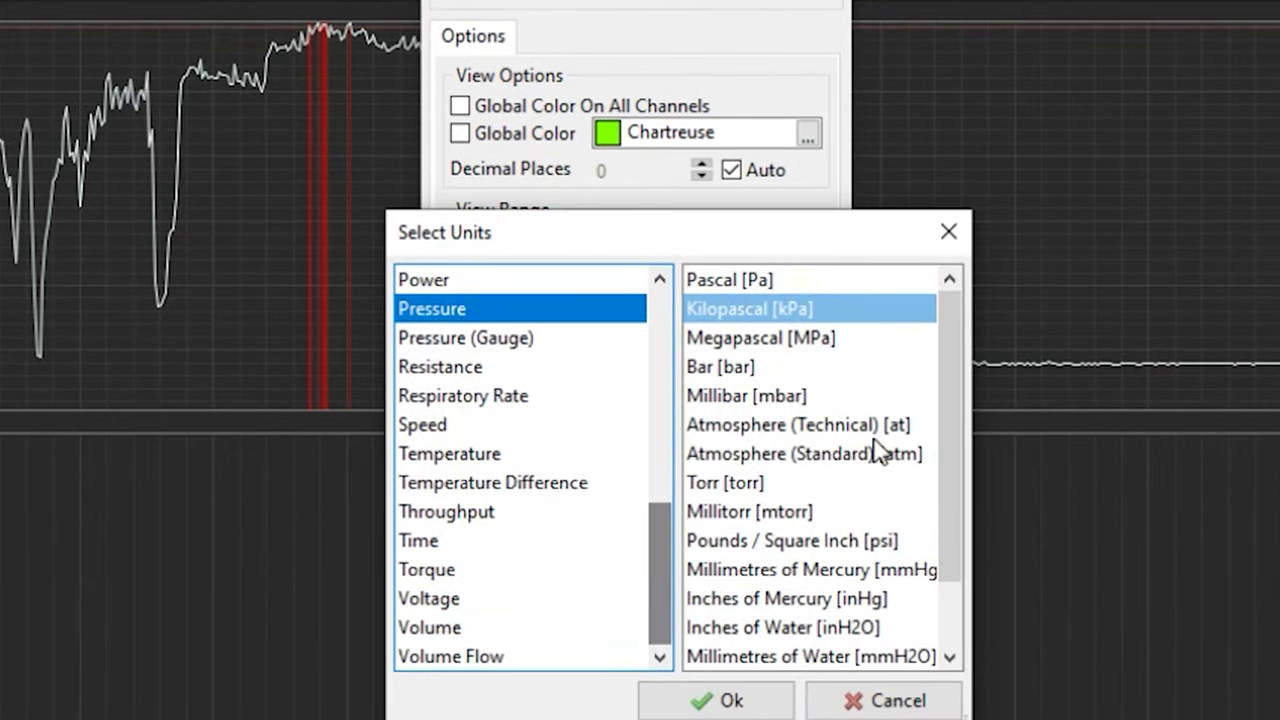
pyautogui.scroll(-1, 877, 450)
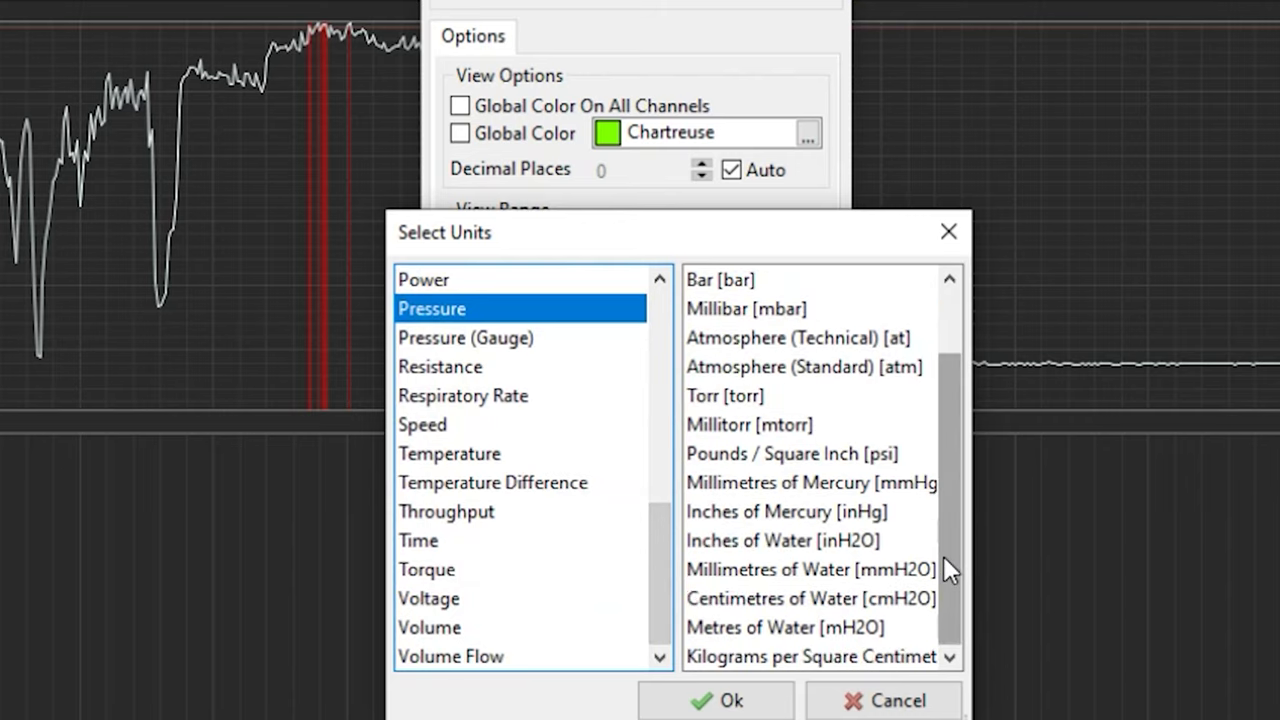
pyautogui.click(905, 702)
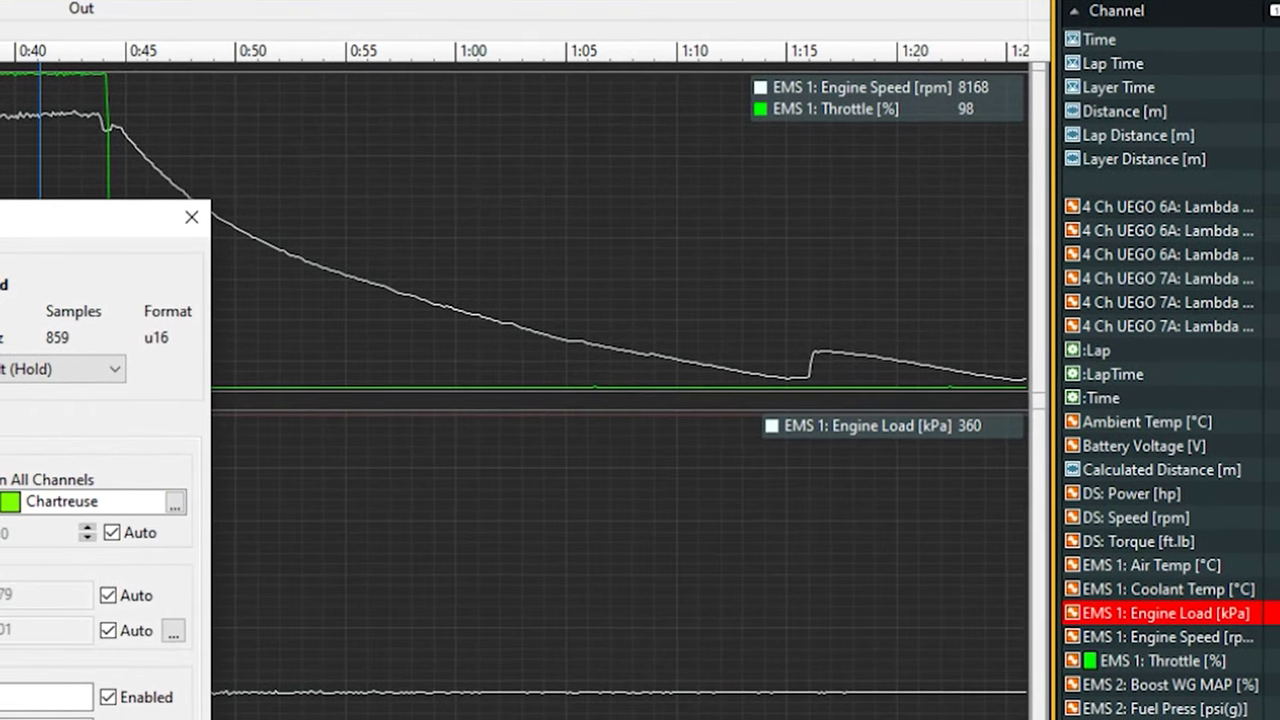
# - In Trace Configuration, set lane 1's trace to EMS 1: Engine Load
pyautogui.press('Return')
pyautogui.rightClick(876, 105)
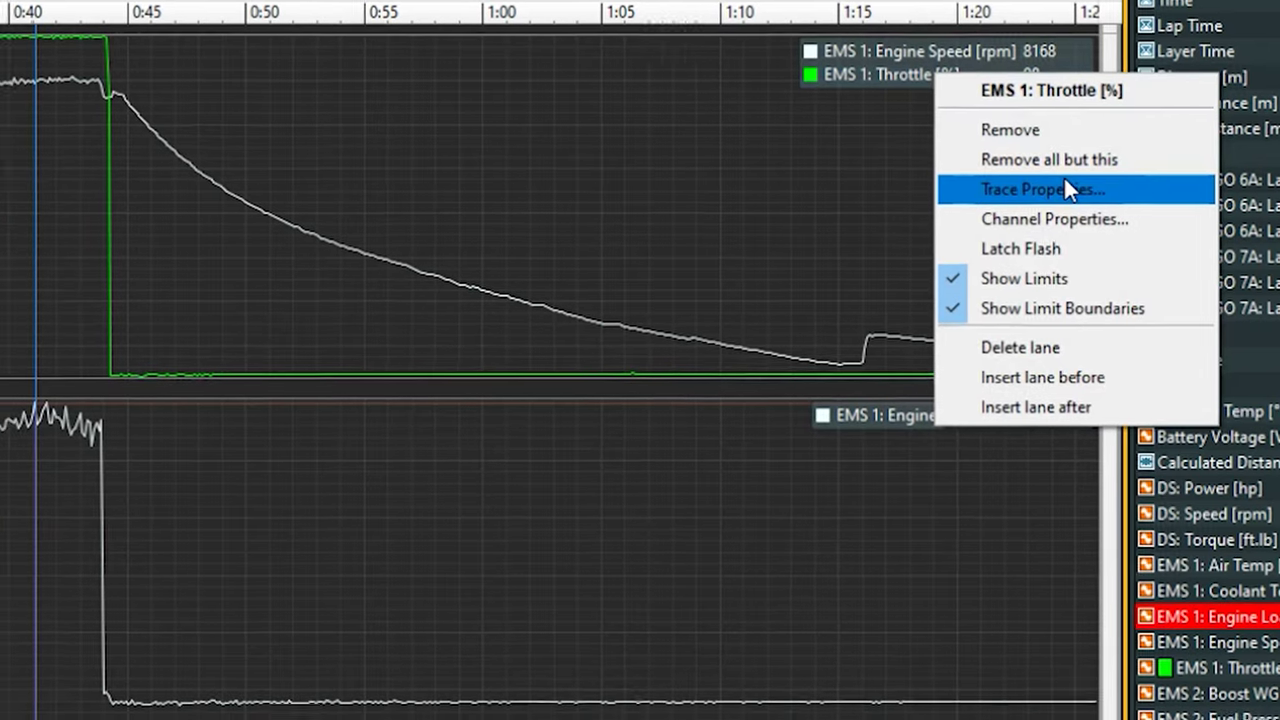
pyautogui.click(1066, 188)
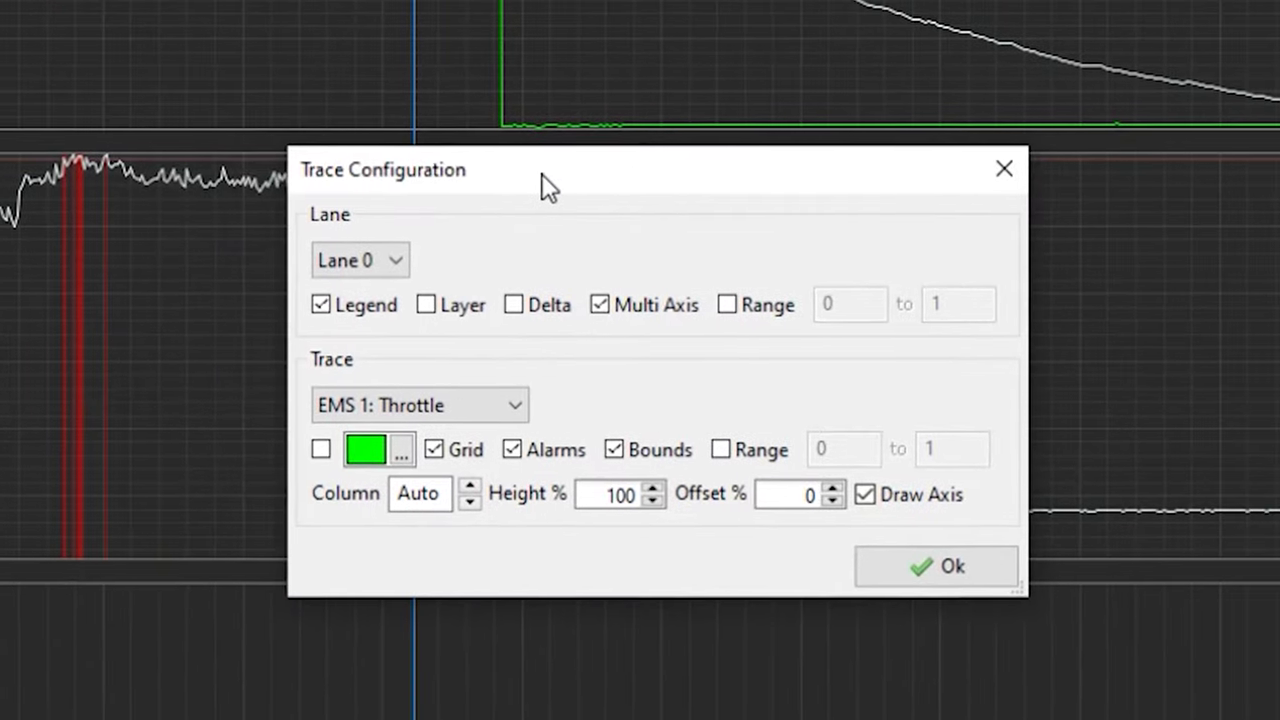
pyautogui.moveTo(541, 173); pyautogui.dragTo(540, 173)
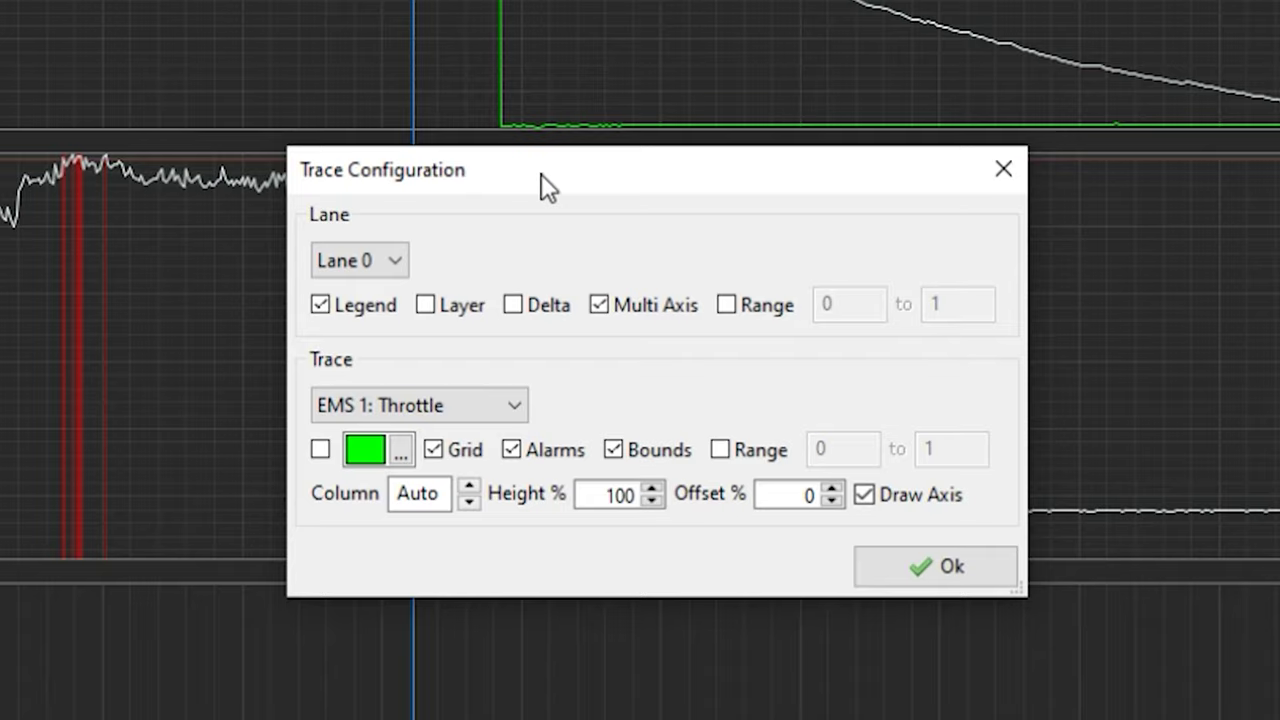
pyautogui.click(364, 262)
pyautogui.click(372, 278)
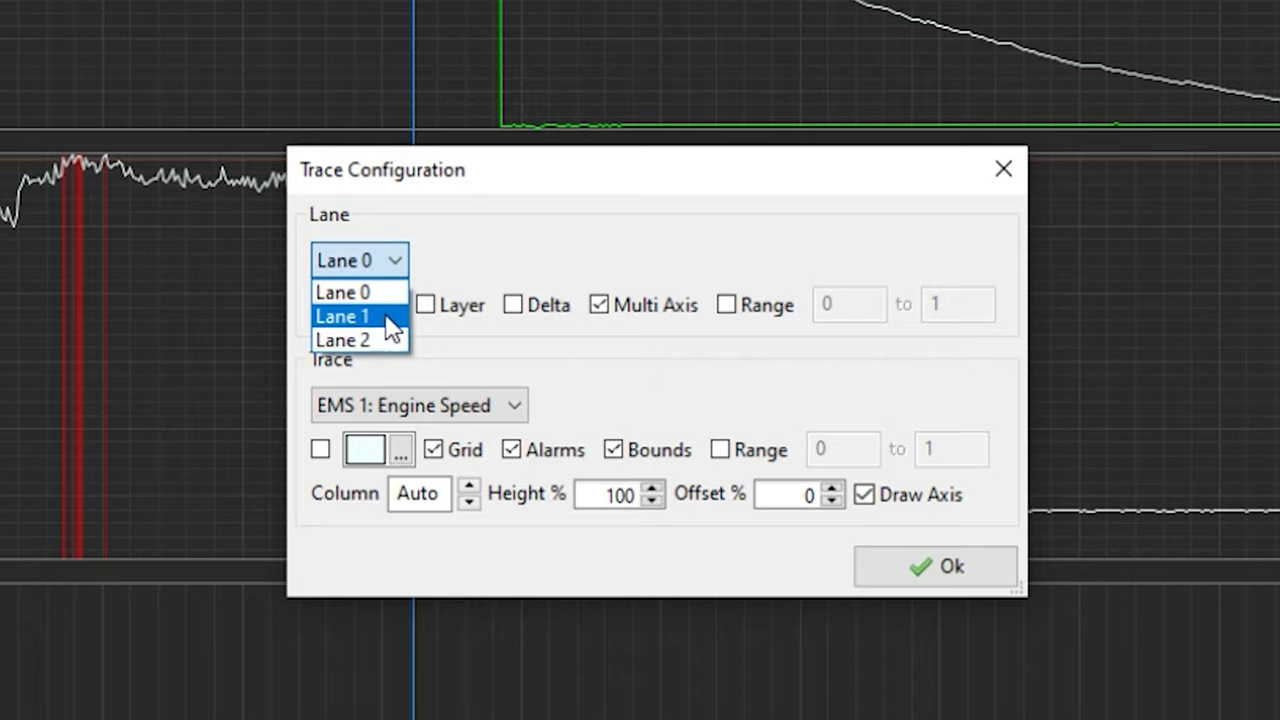
pyautogui.click(386, 318)
pyautogui.click(442, 412)
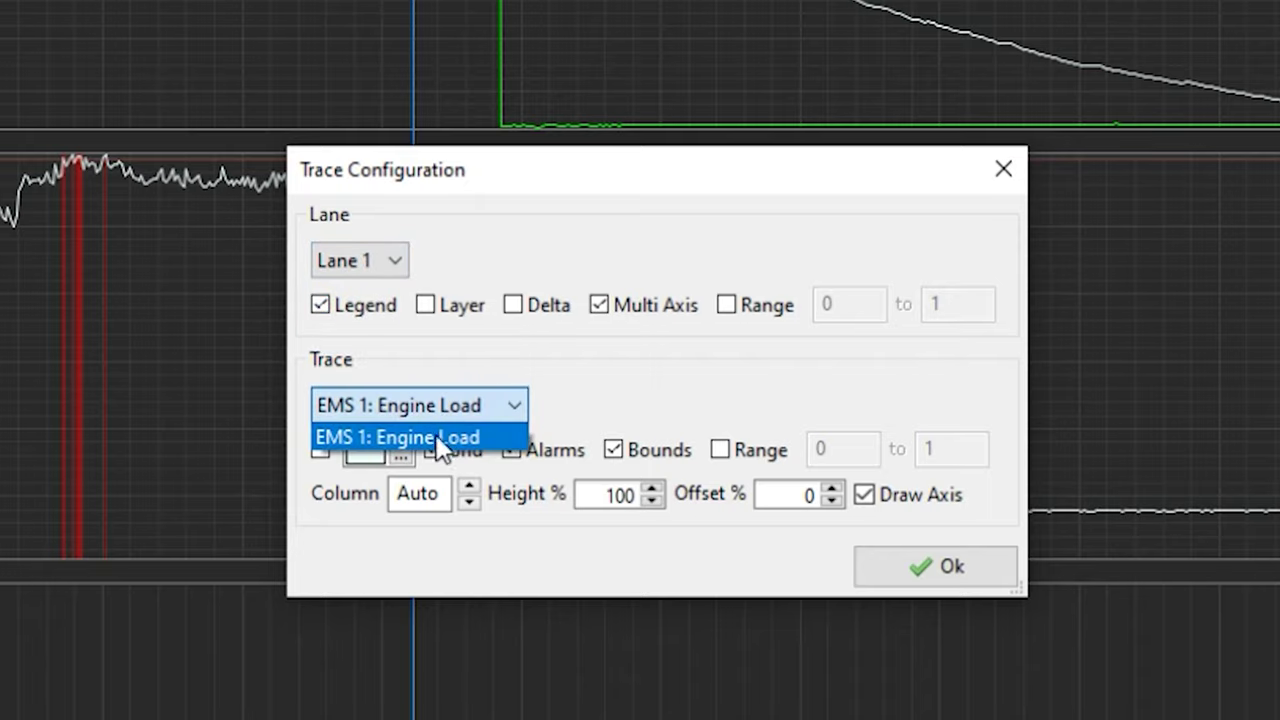
pyautogui.click(439, 437)
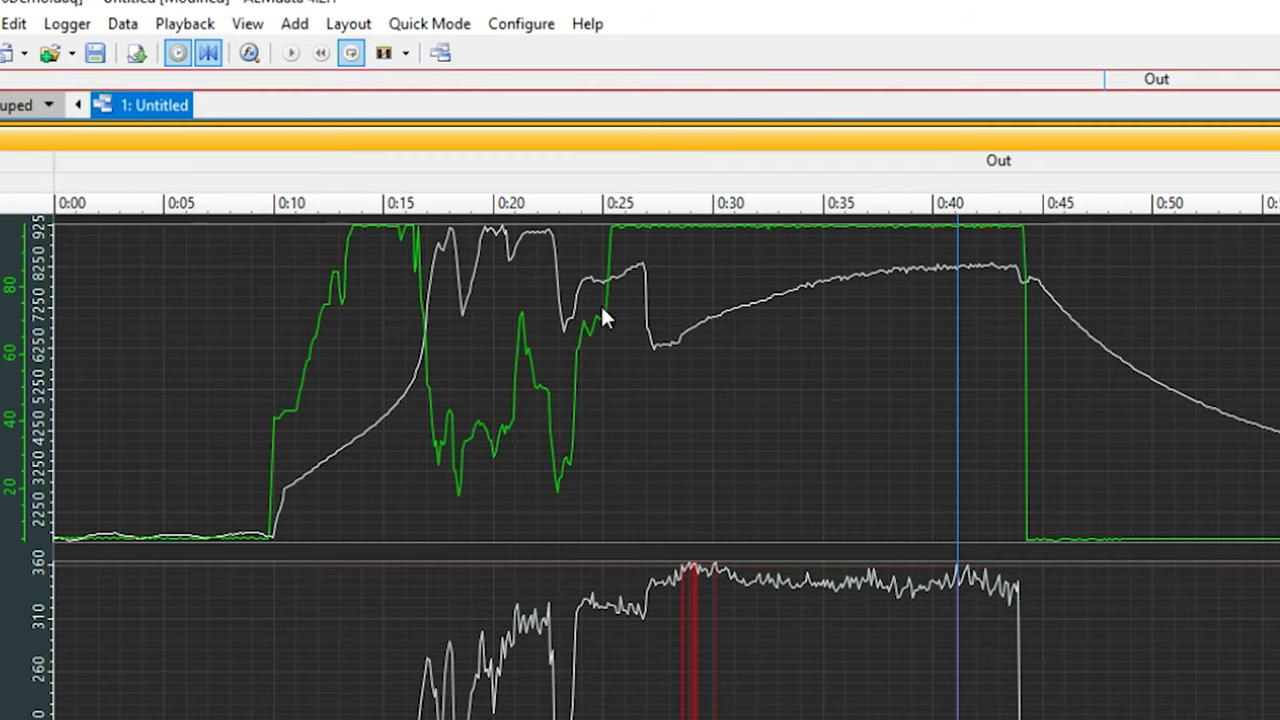
# - Create a layout tab named 'new tab' and bring up its Add View options
pyautogui.rightClick(223, 105)
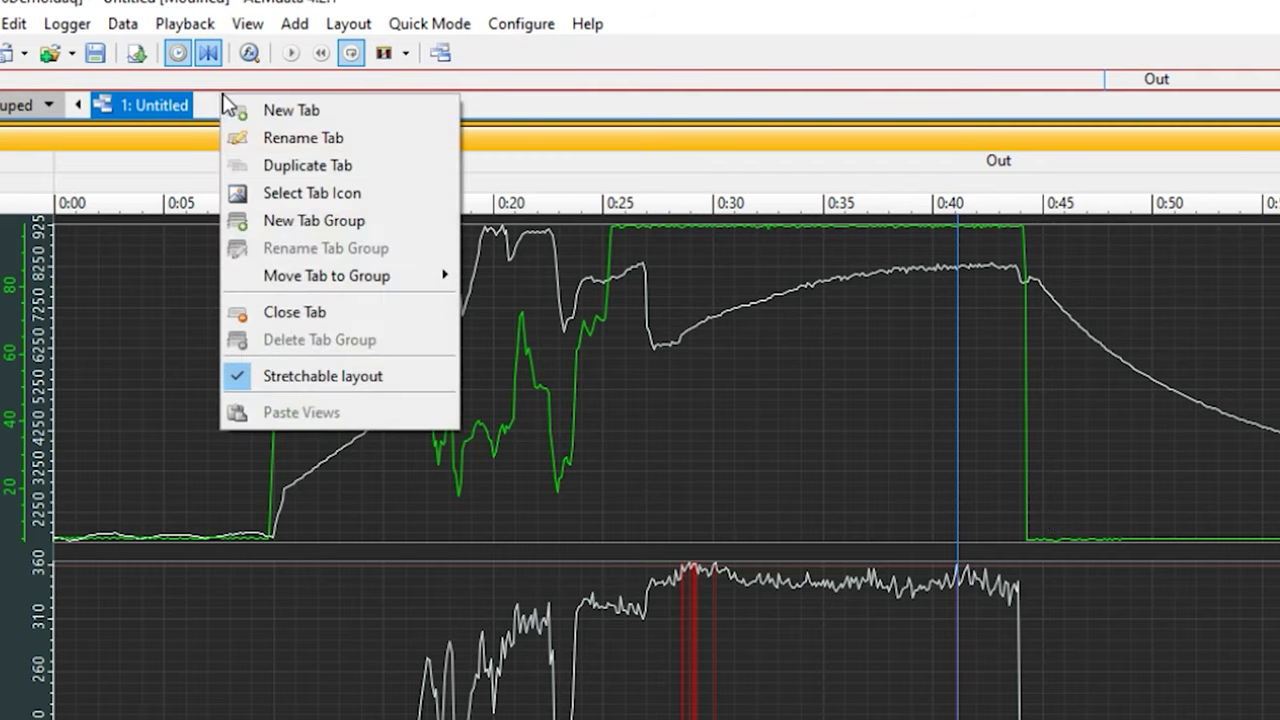
pyautogui.click(272, 110)
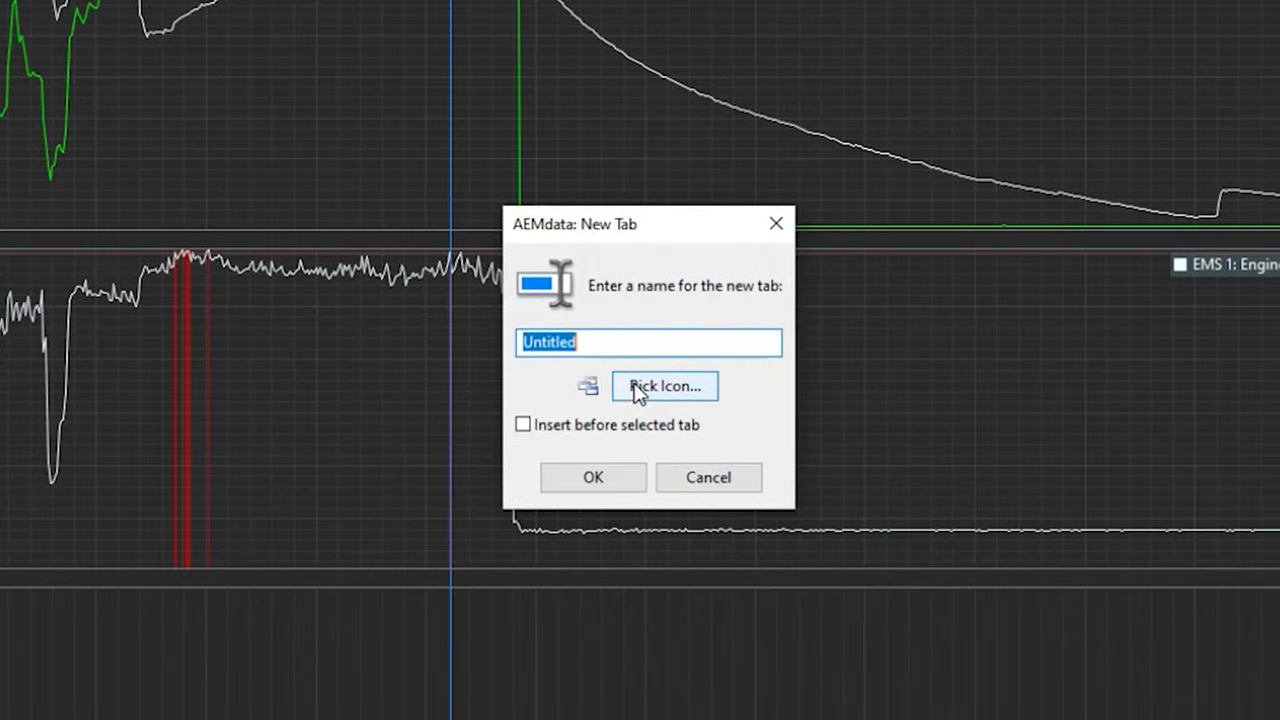
pyautogui.write('new tab')
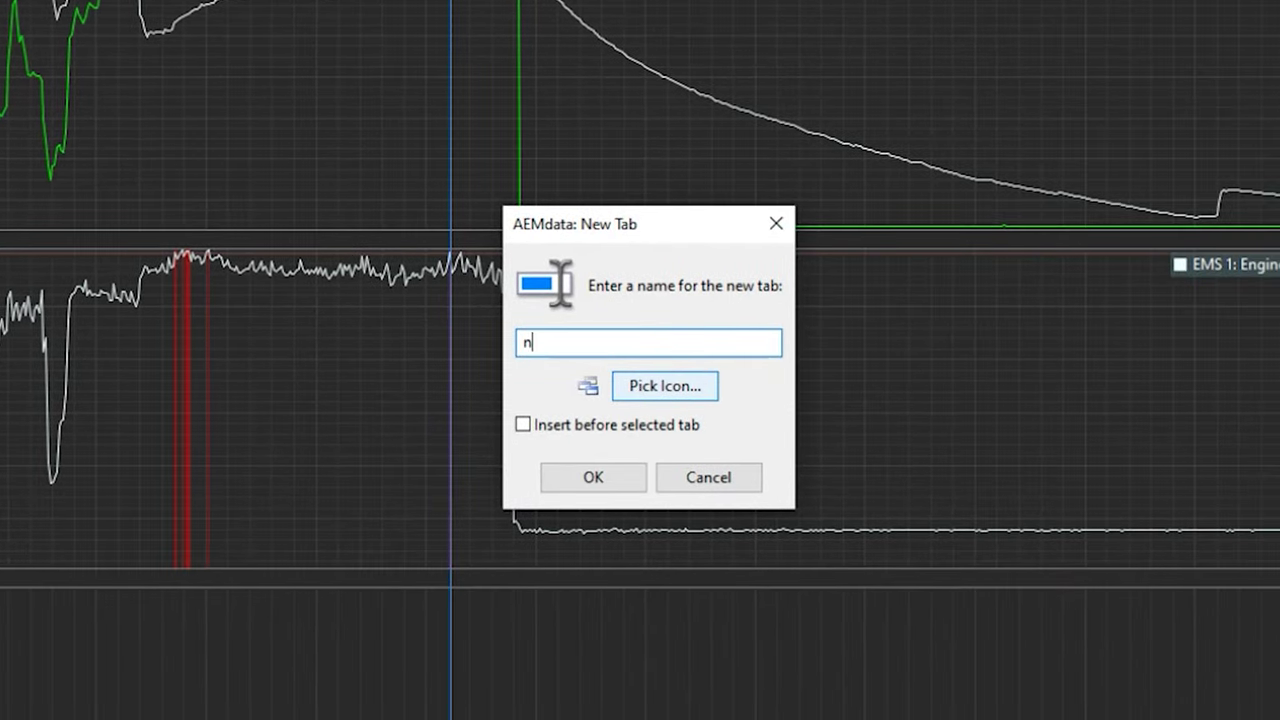
pyautogui.click(588, 478)
pyautogui.rightClick(352, 163)
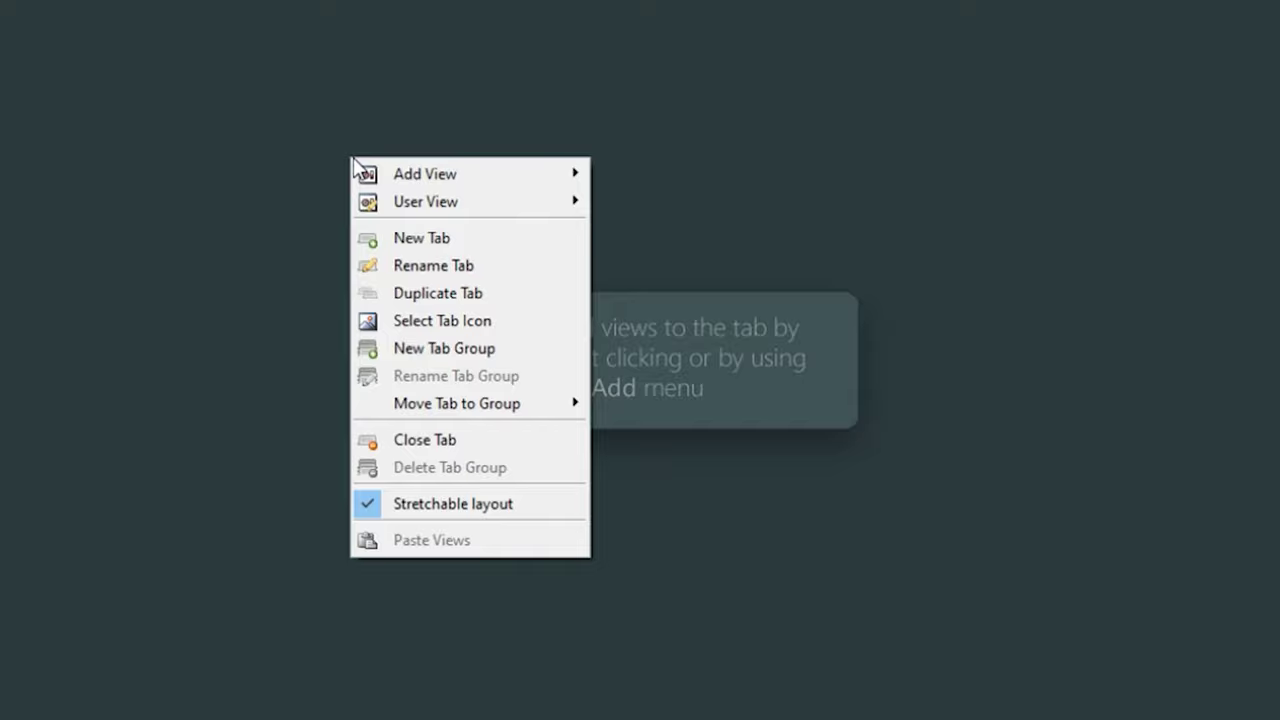
pyautogui.moveTo(479, 175)
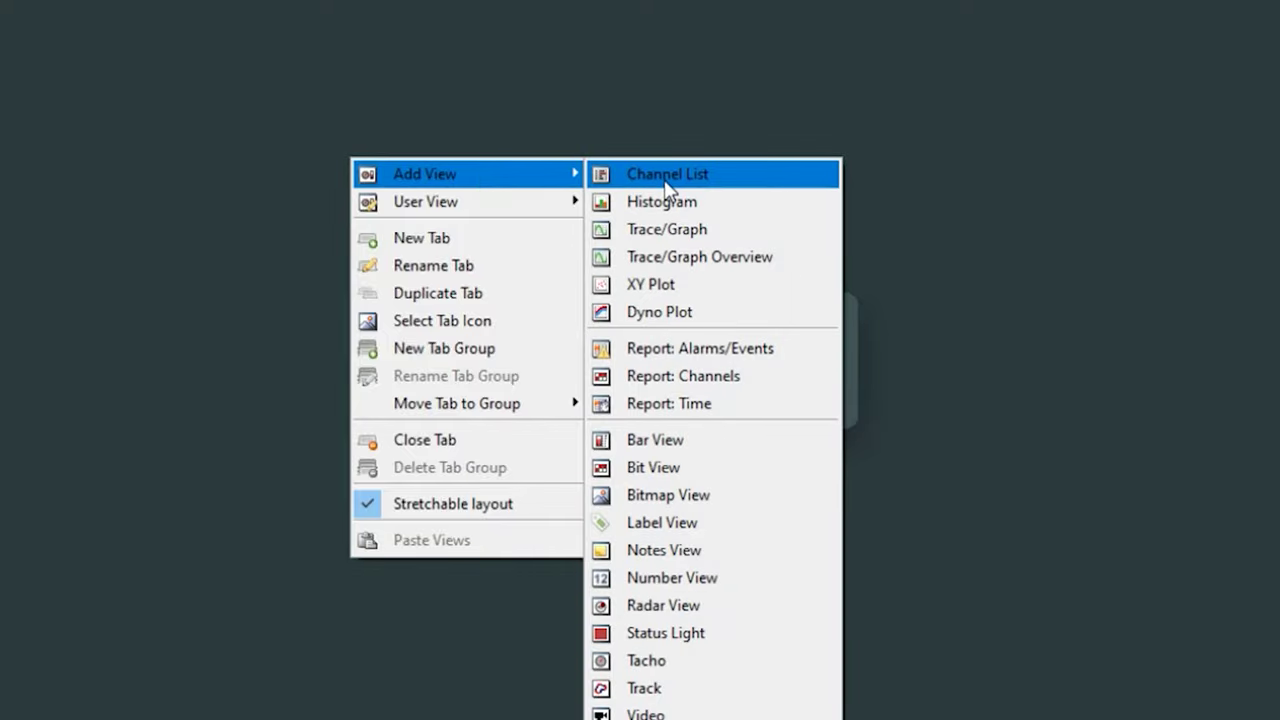
# - Dock a Channel List full height at the right and add a Trace/Graph view filling the remaining space
pyautogui.click(667, 176)
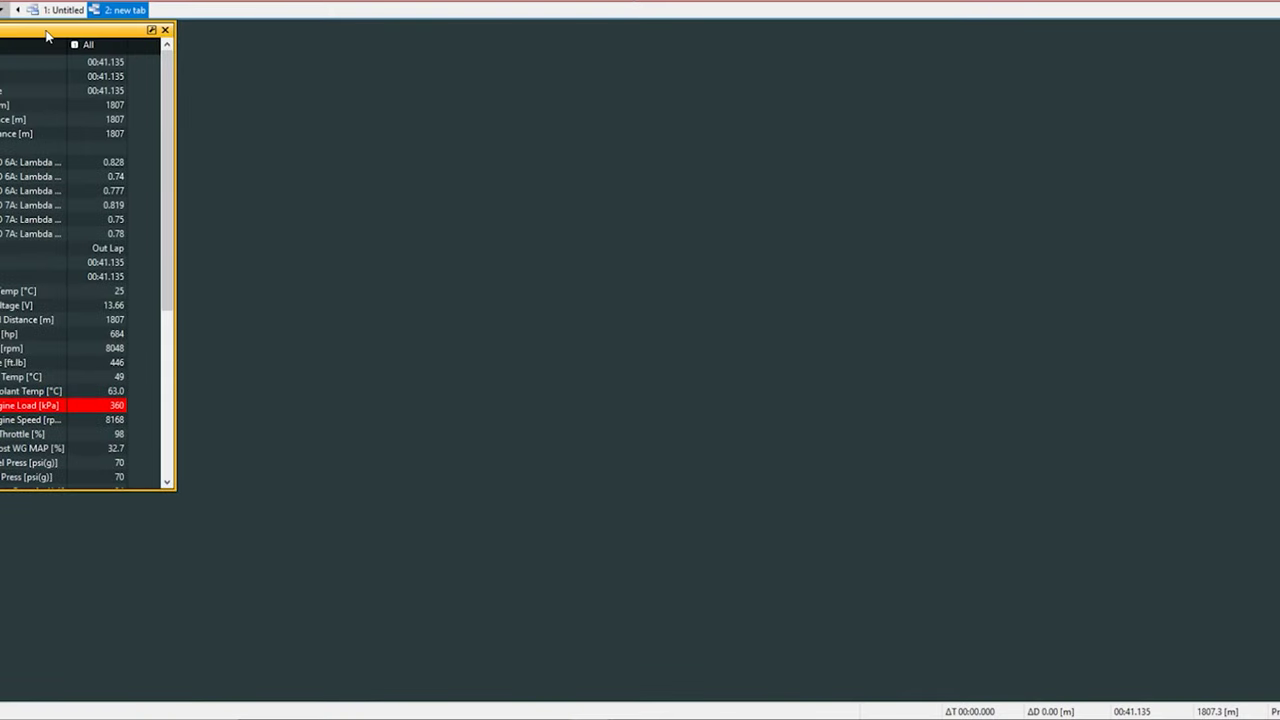
pyautogui.moveTo(935, 190); pyautogui.dragTo(1156, 38)
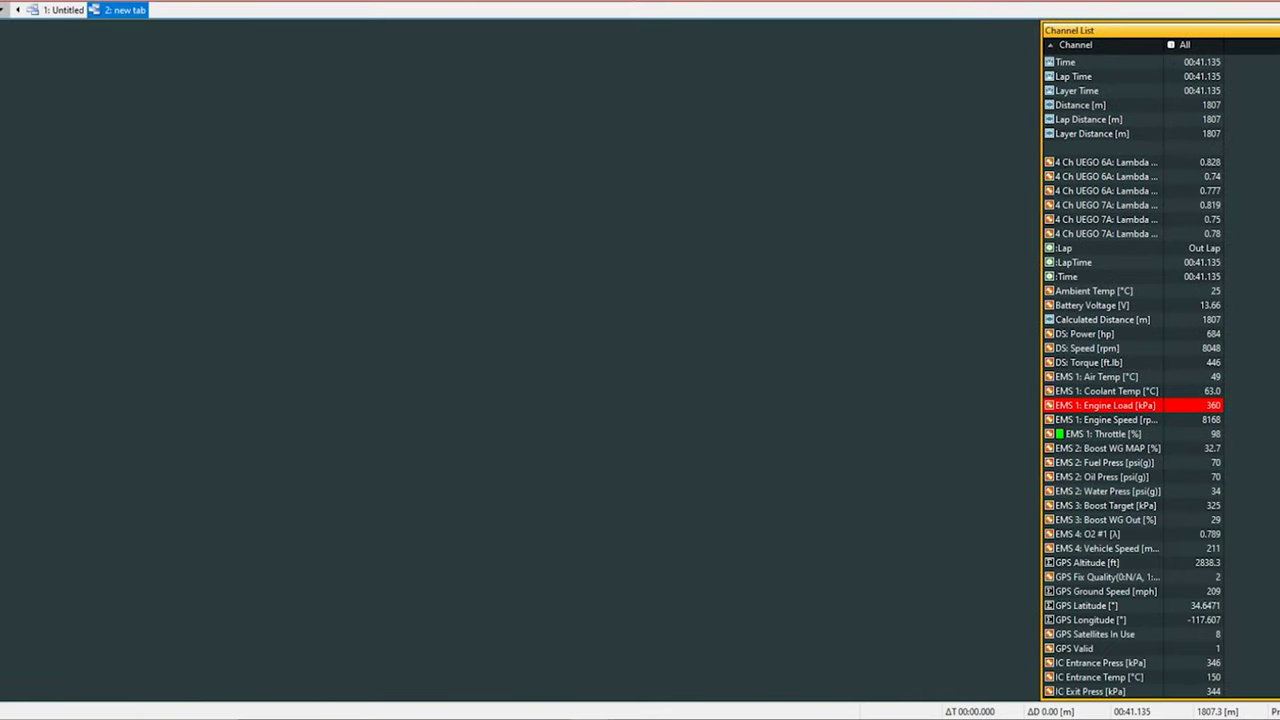
pyautogui.rightClick(486, 302)
pyautogui.moveTo(525, 312)
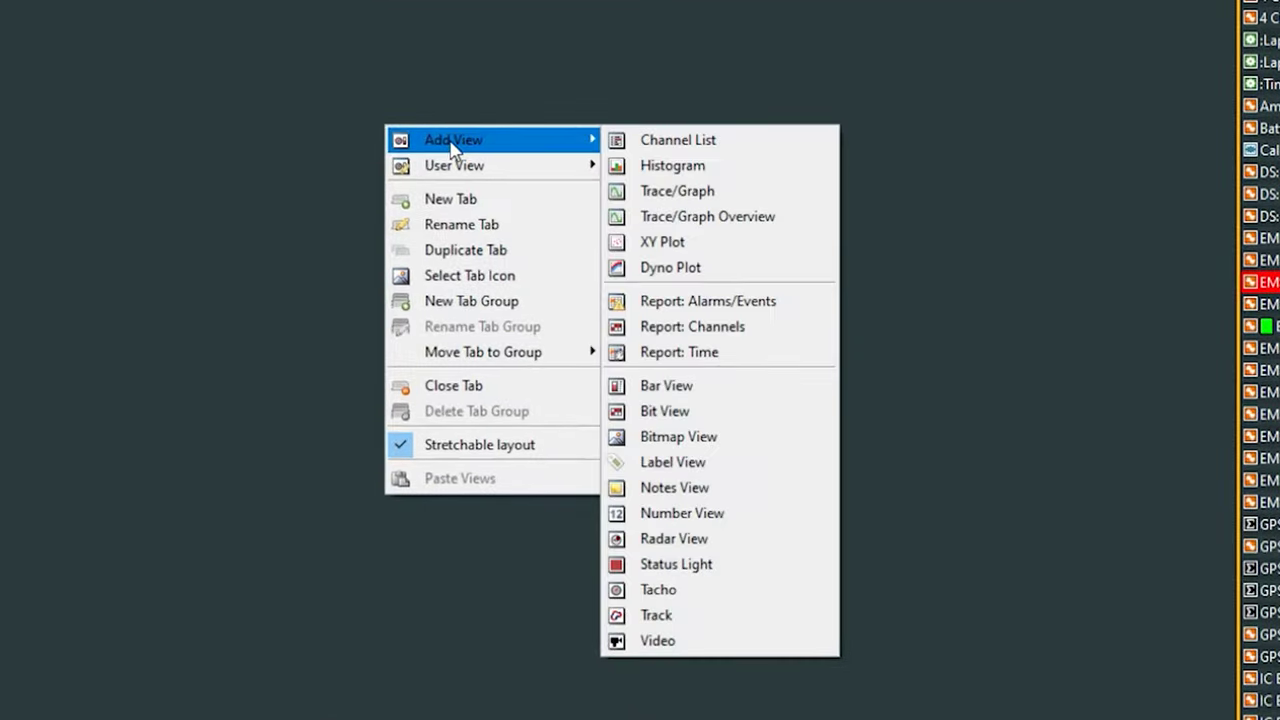
pyautogui.click(772, 200)
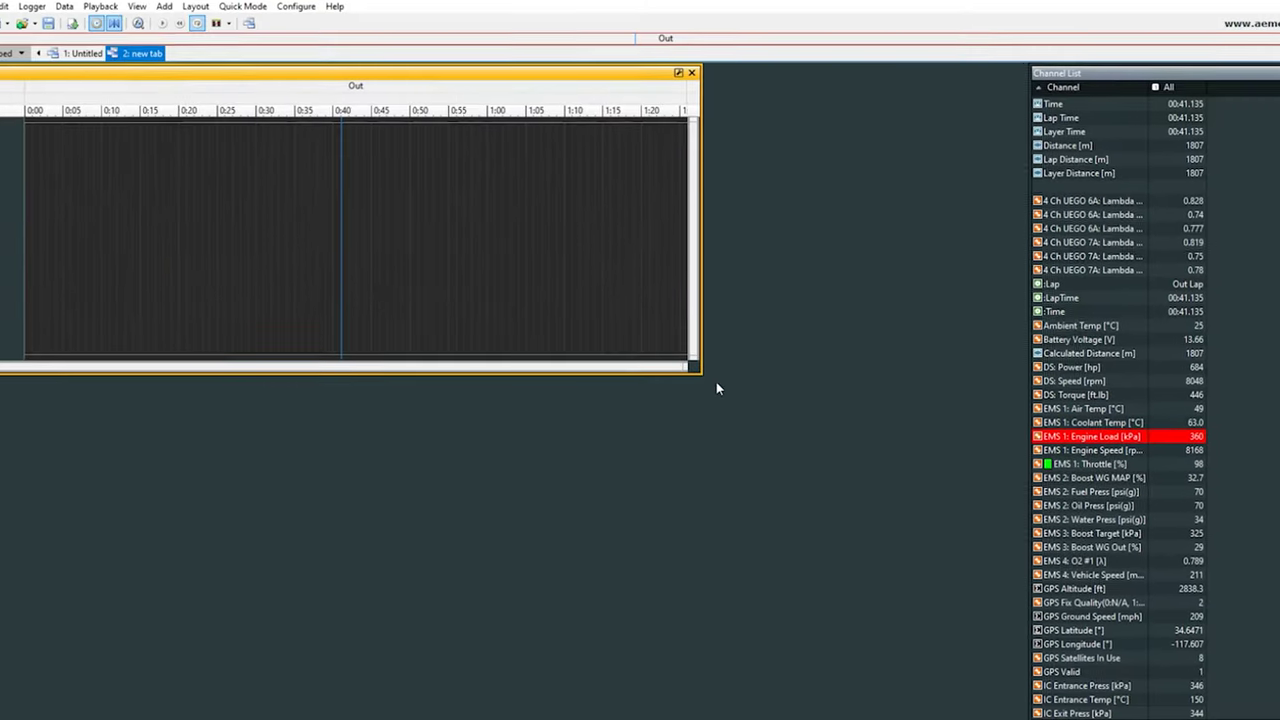
pyautogui.moveTo(706, 385)
pyautogui.mouseDown()
pyautogui.moveTo(786, 443)
pyautogui.moveTo(1018, 716)
pyautogui.mouseUp()
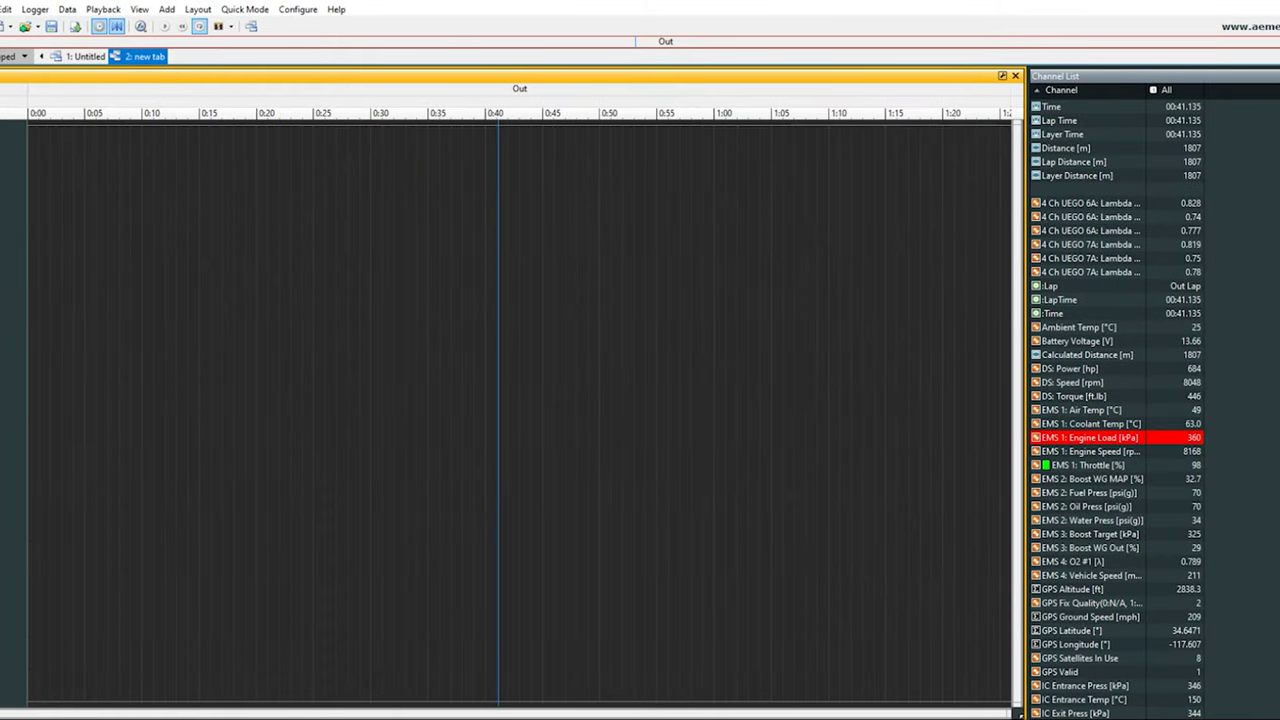
# - Insert two lanes to make a three-lane graph, then check the Untitled tab and return
pyautogui.click(585, 323)
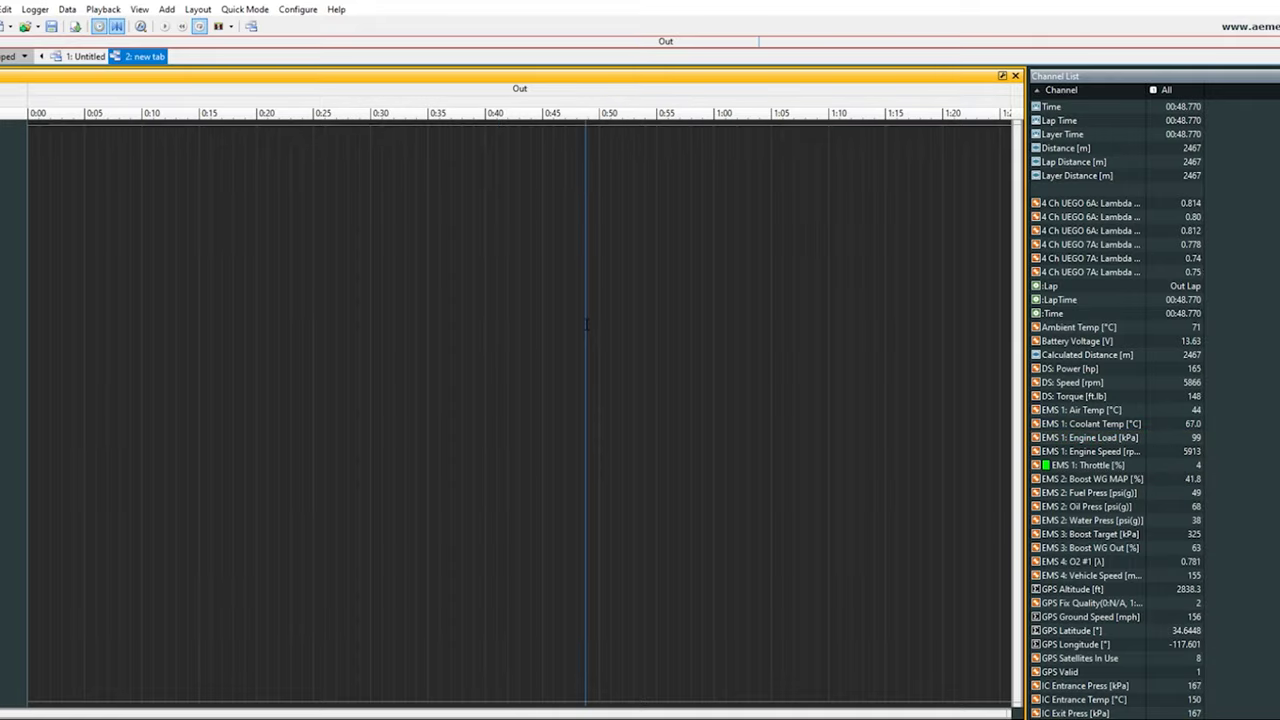
pyautogui.rightClick(498, 272)
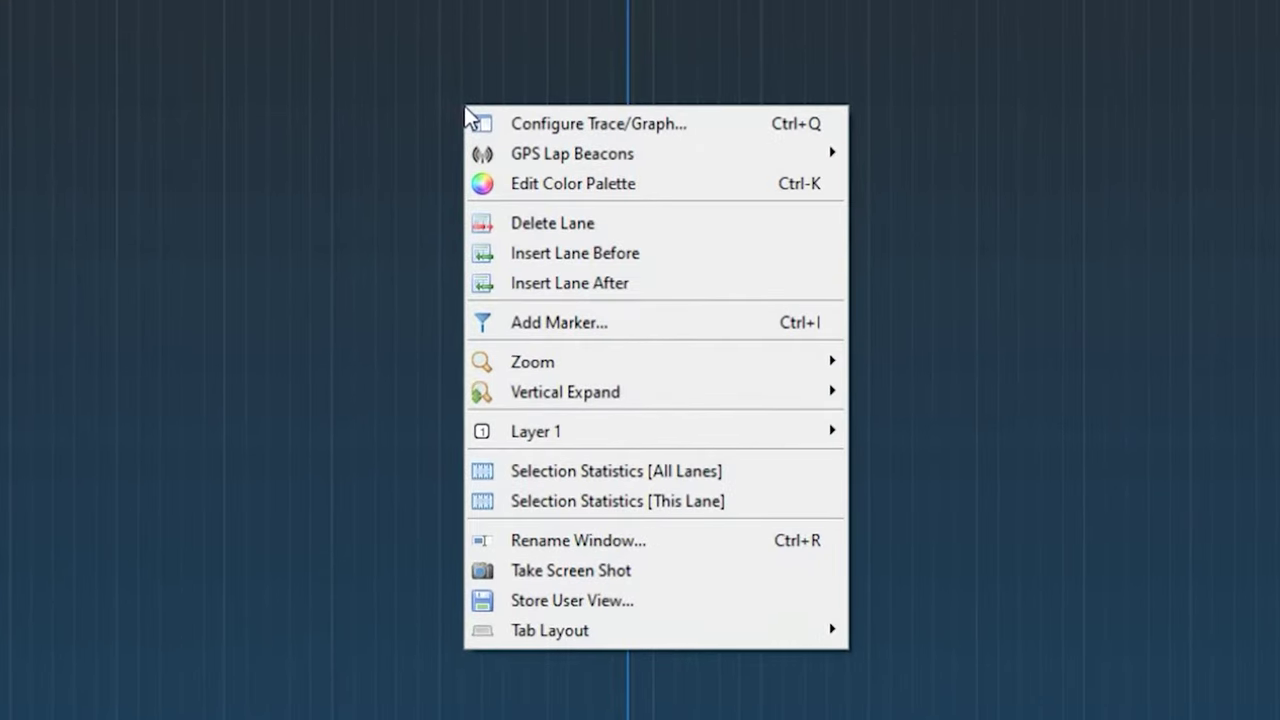
pyautogui.click(570, 283)
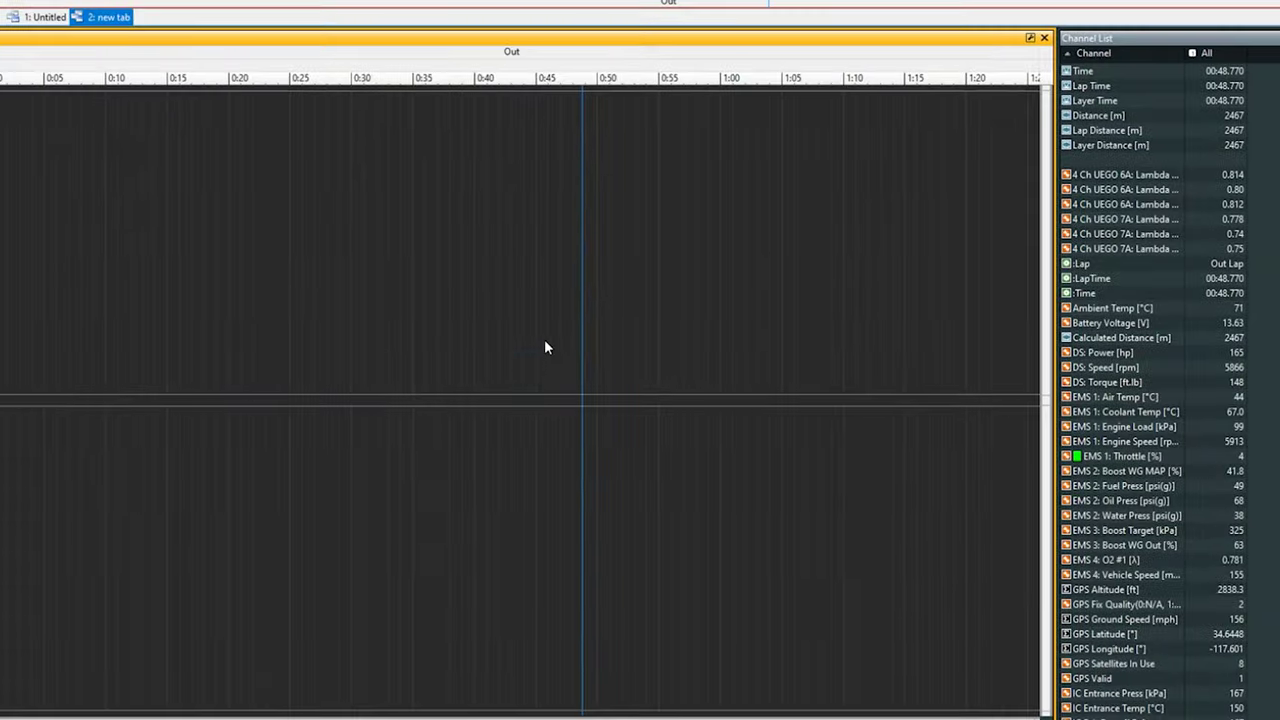
pyautogui.click(482, 273)
pyautogui.click(538, 266)
pyautogui.rightClick(538, 266)
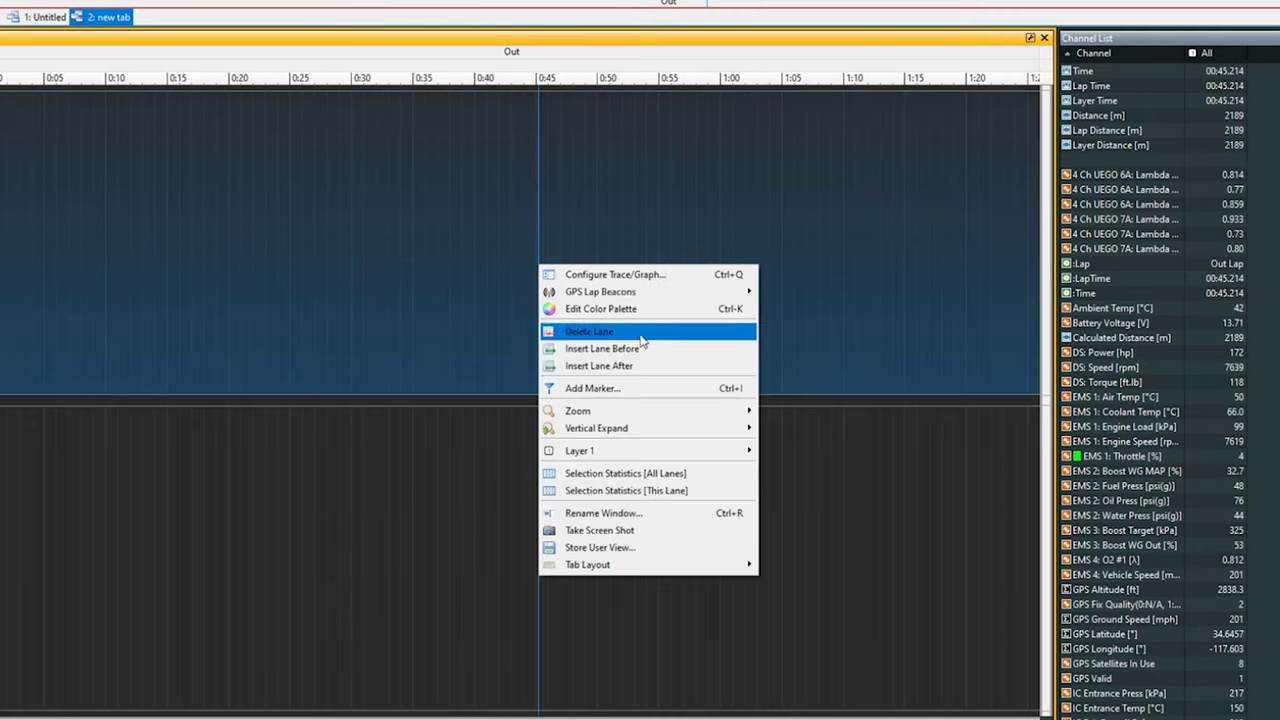
pyautogui.click(648, 368)
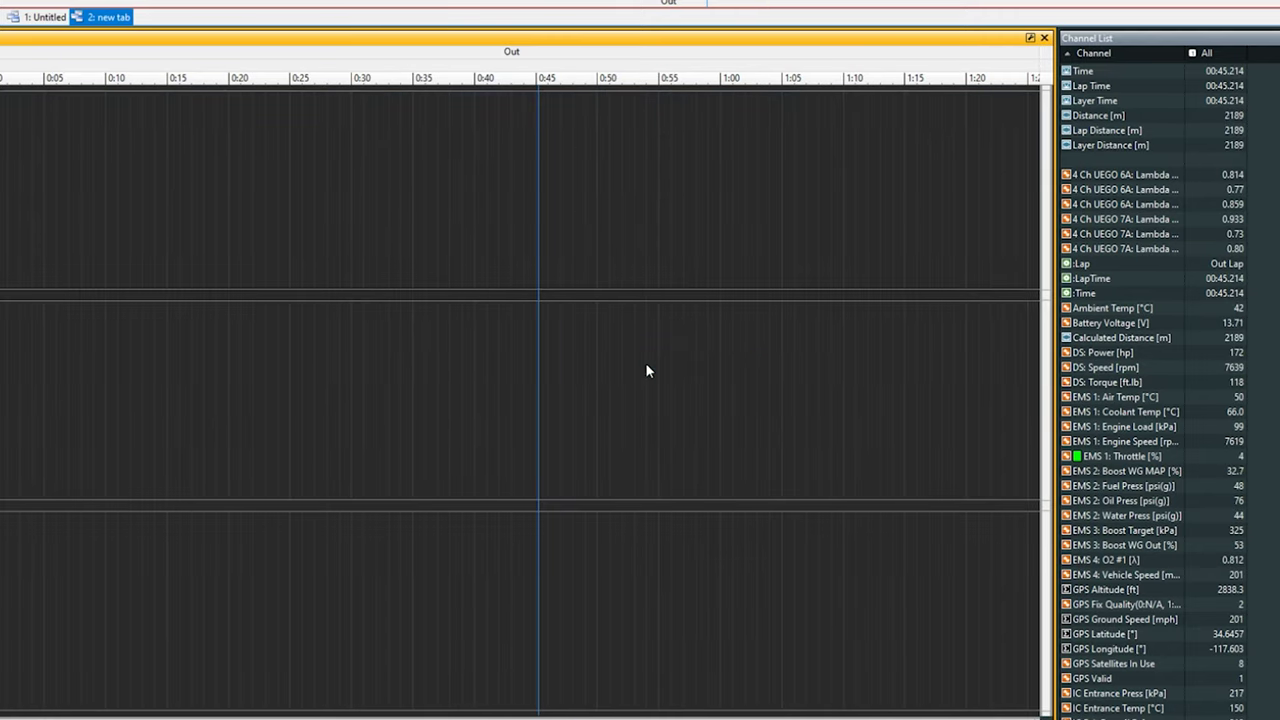
pyautogui.click(38, 25)
pyautogui.click(107, 20)
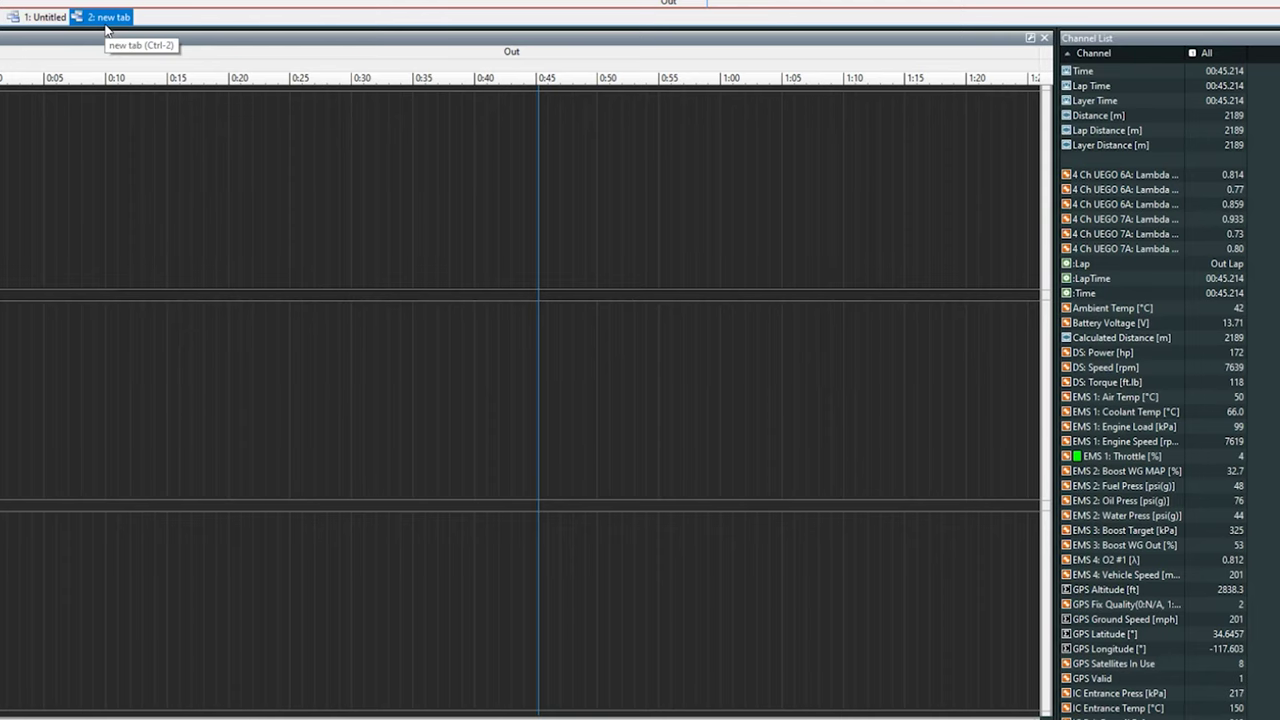
# - Go back to the '1: Untitled' tab and open the File menu
pyautogui.click(40, 17)
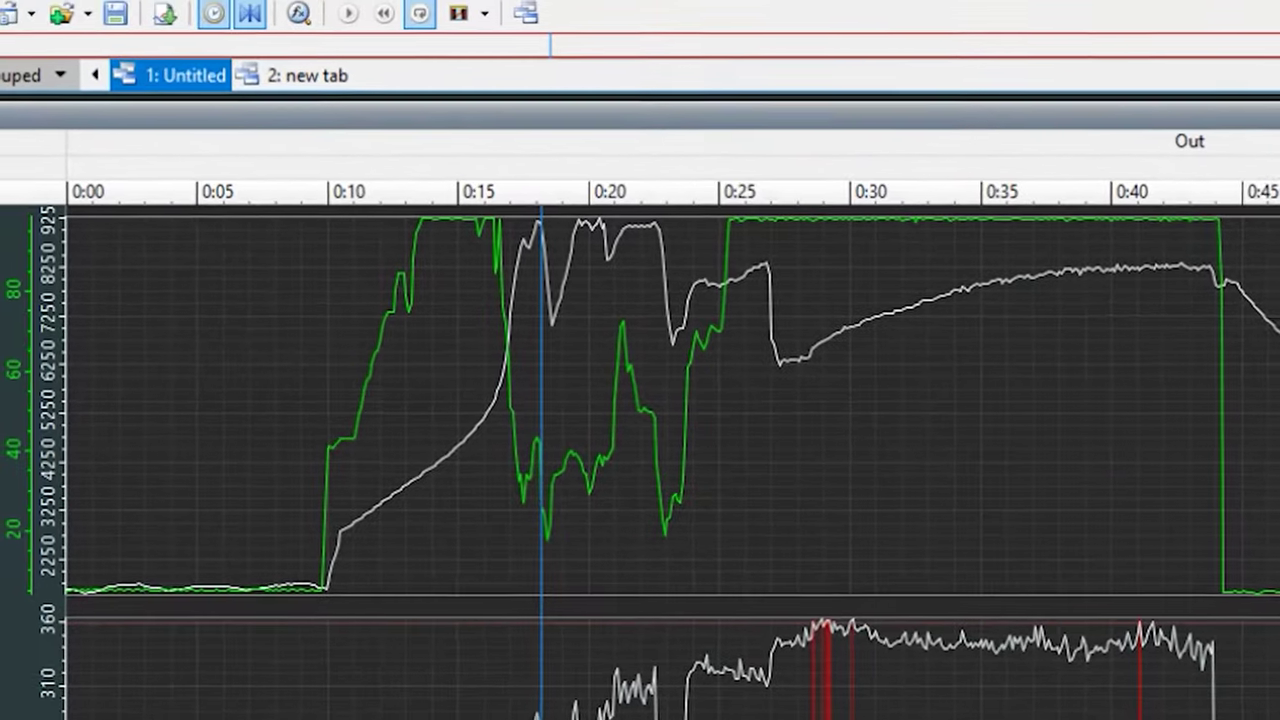
pyautogui.click(15, 0)
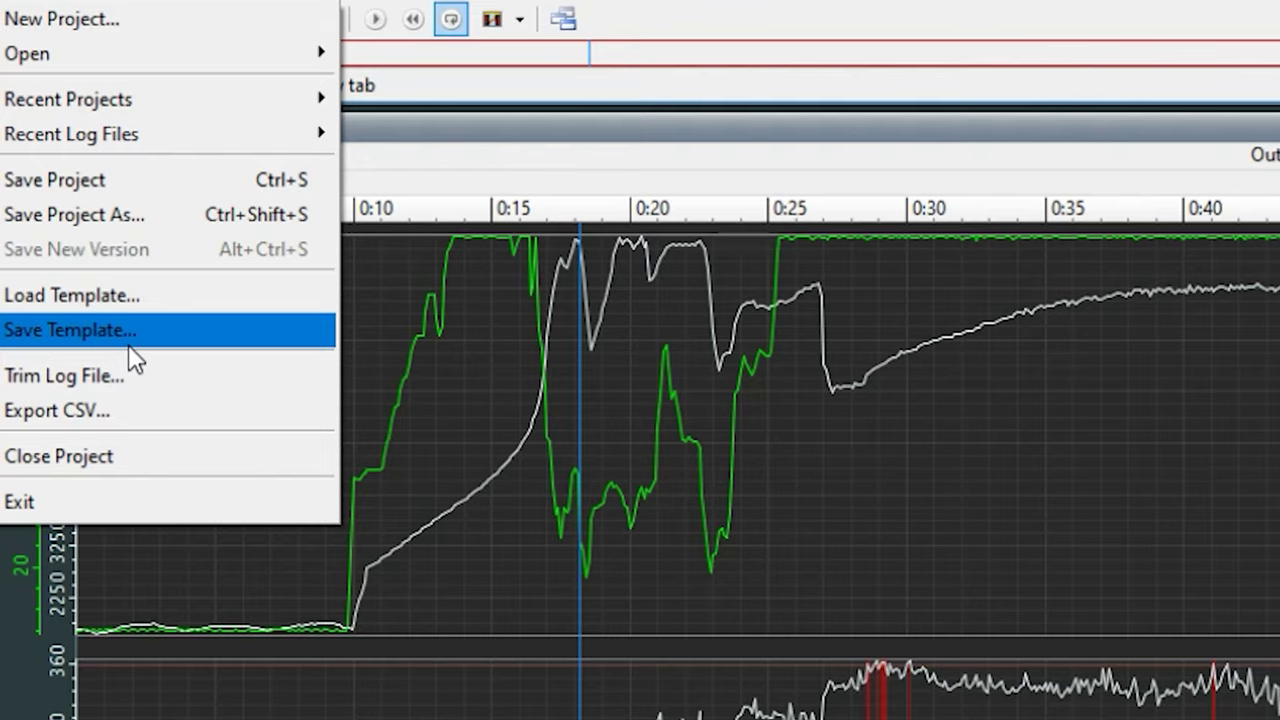
# - Save the project as 'project name' in the projects folder
pyautogui.click(80, 222)
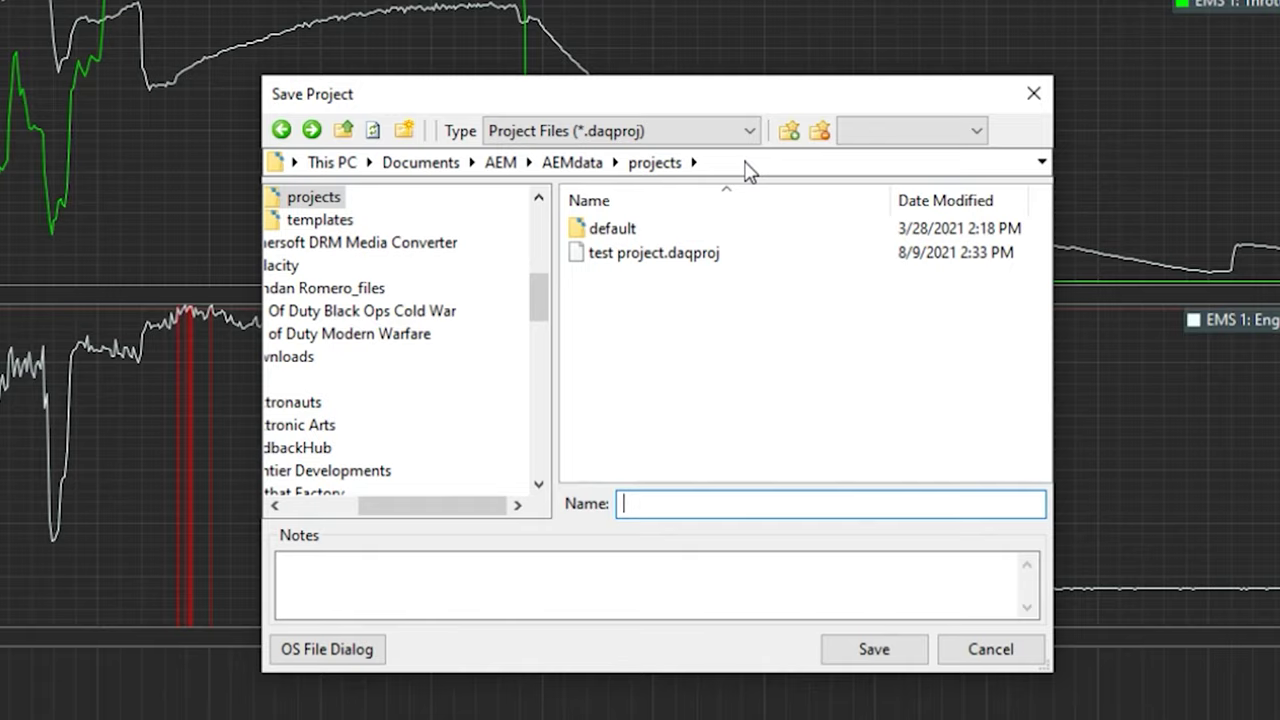
pyautogui.write('project name')
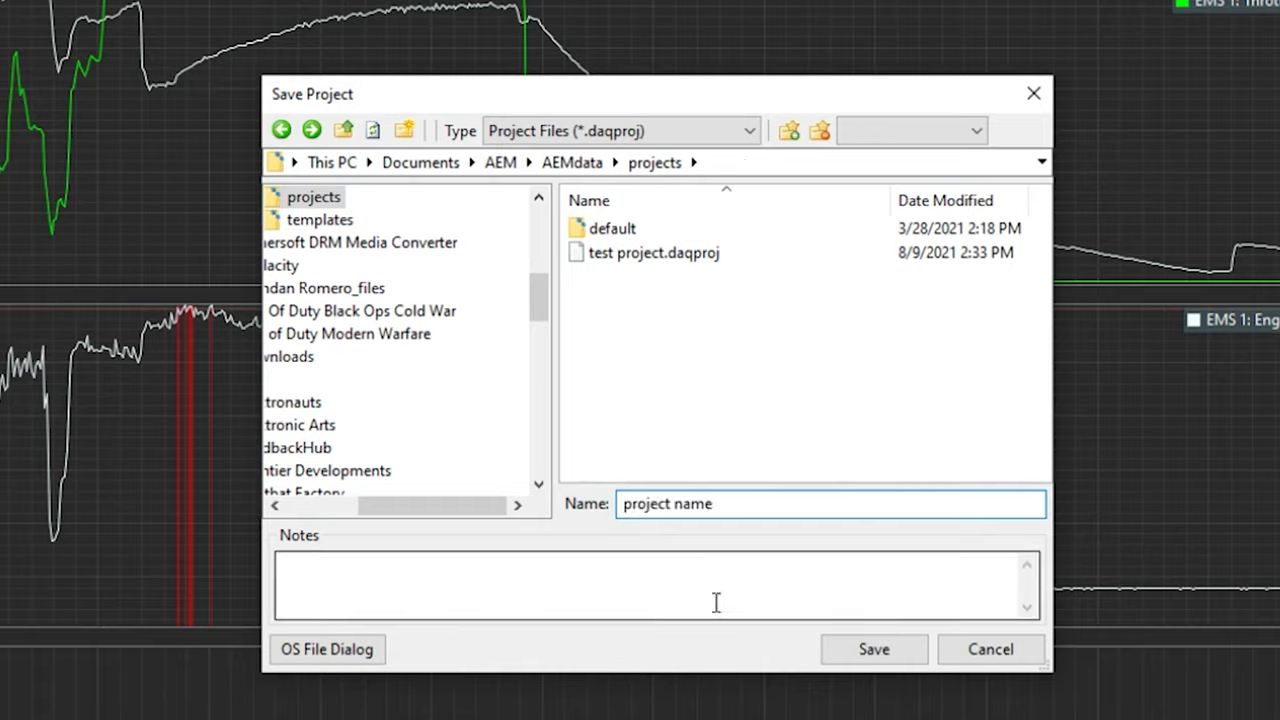
pyautogui.click(886, 660)
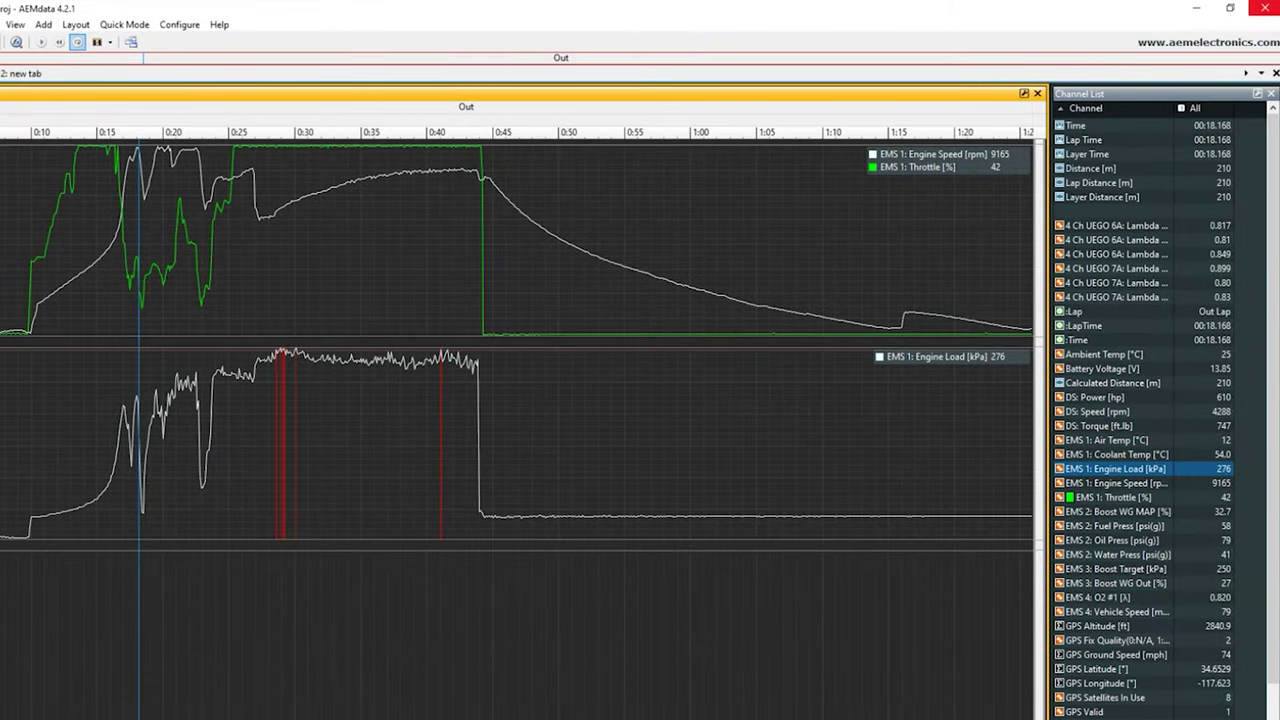
# - Relaunch AEMdata, adjust the video overlay and El Mirage map zoom, and zoom the graph to 0:39–0:48
pyautogui.click(1264, 8)
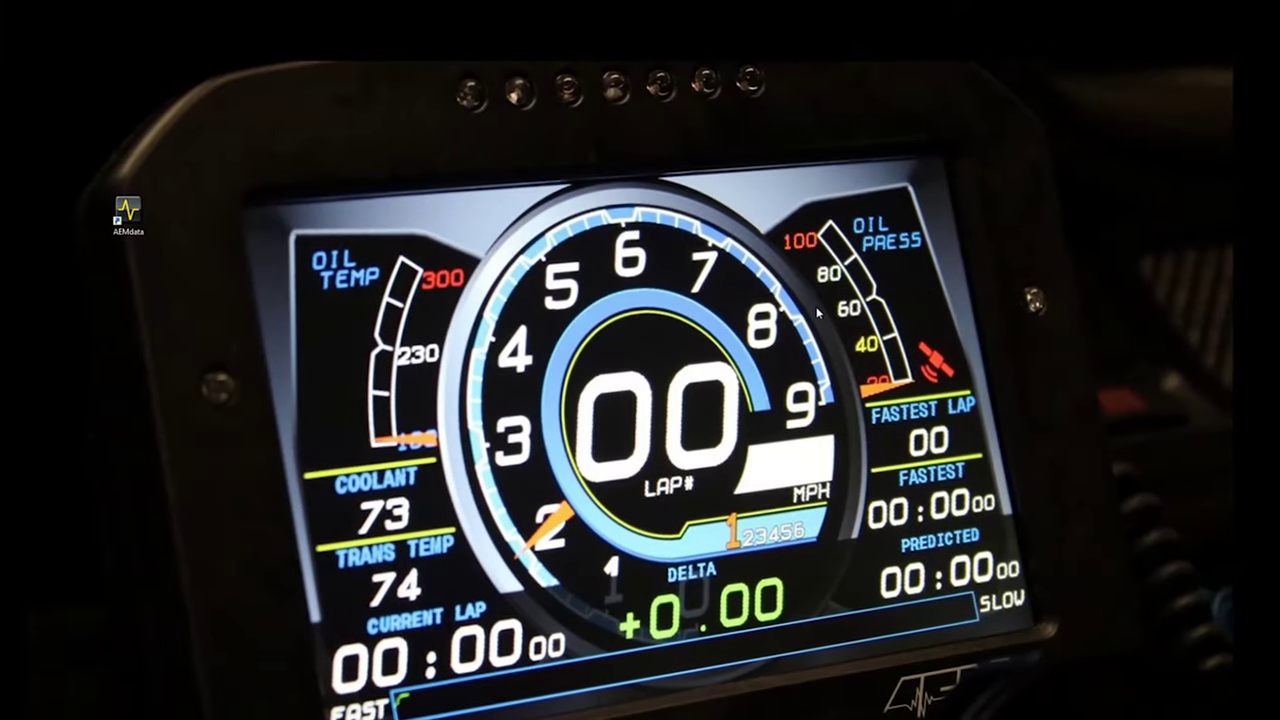
pyautogui.doubleClick(126, 212)
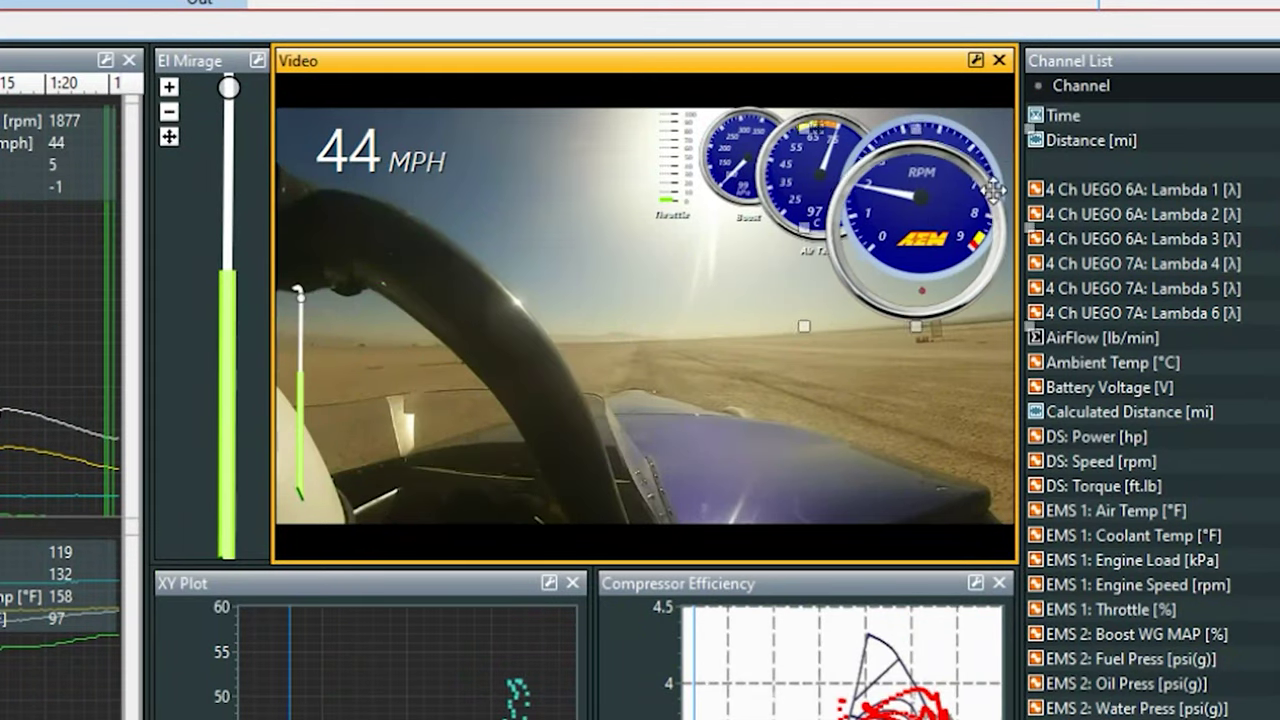
pyautogui.moveTo(1003, 158); pyautogui.dragTo(998, 158)
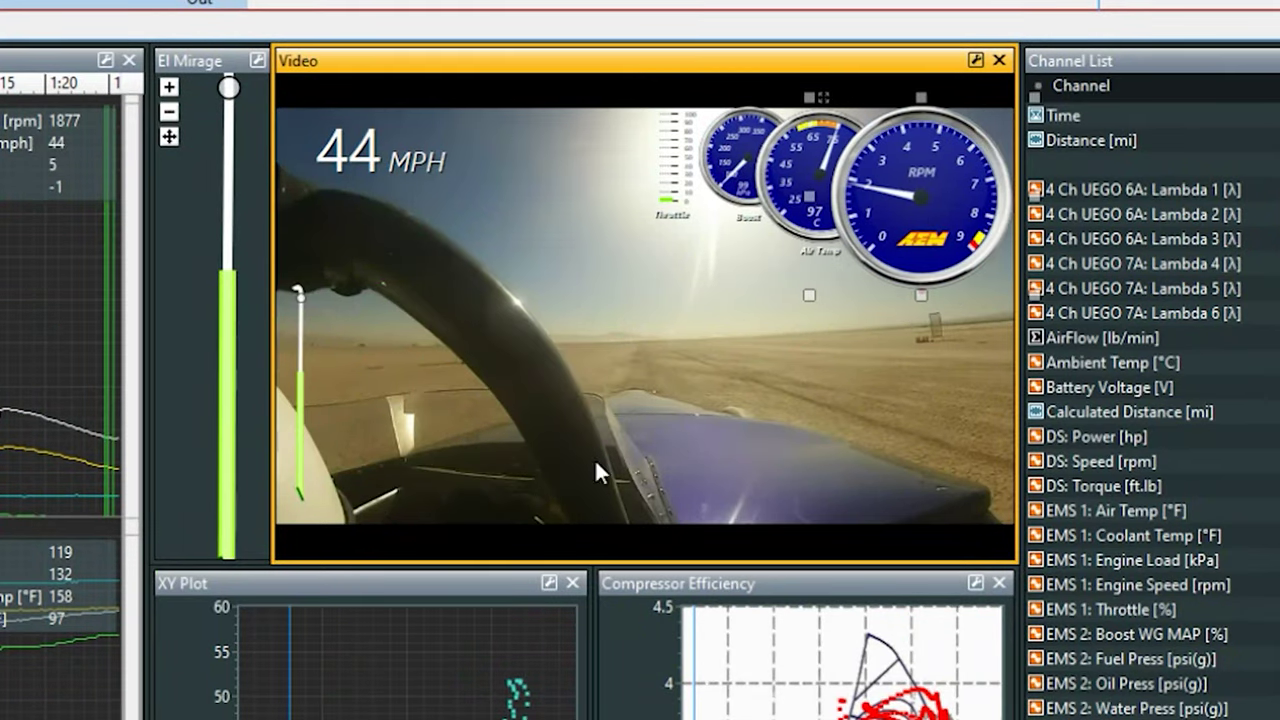
pyautogui.moveTo(234, 86); pyautogui.dragTo(243, 309)
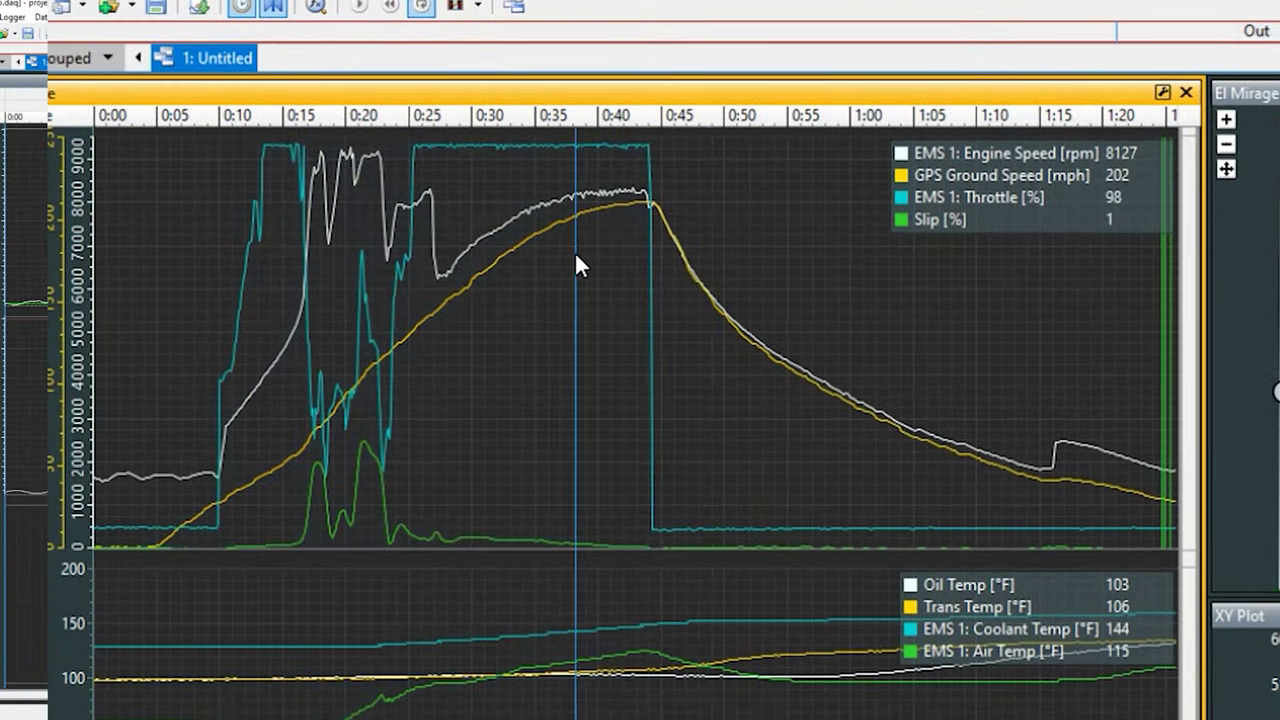
pyautogui.moveTo(576, 258); pyautogui.dragTo(710, 267)
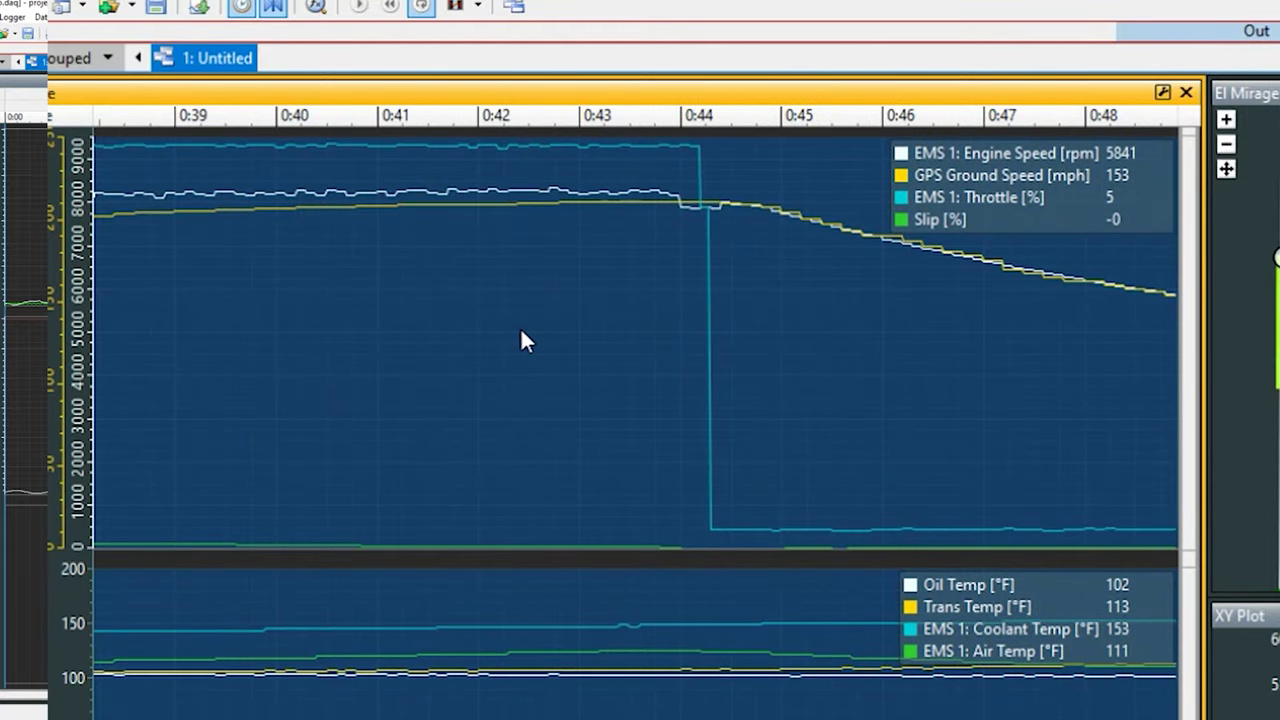